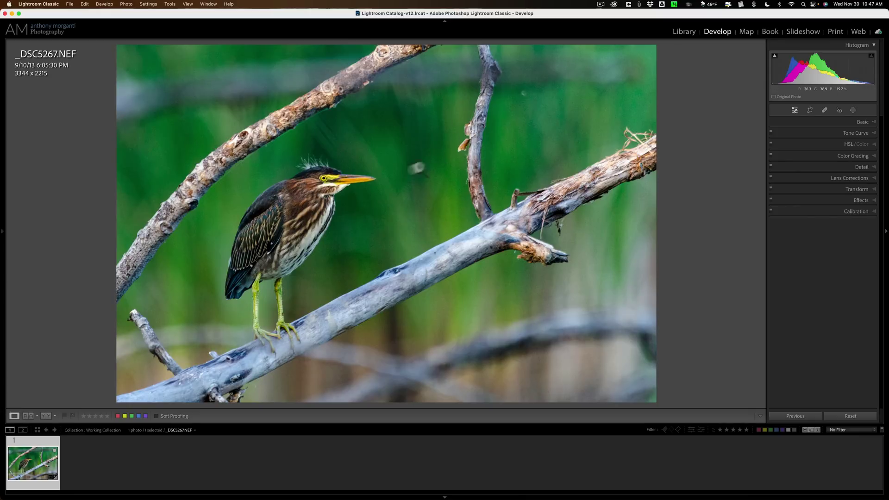
Step: Zoom to 1:1 on the heron's beak and back, then enter and leave Crop without changes
left_click(388, 178)
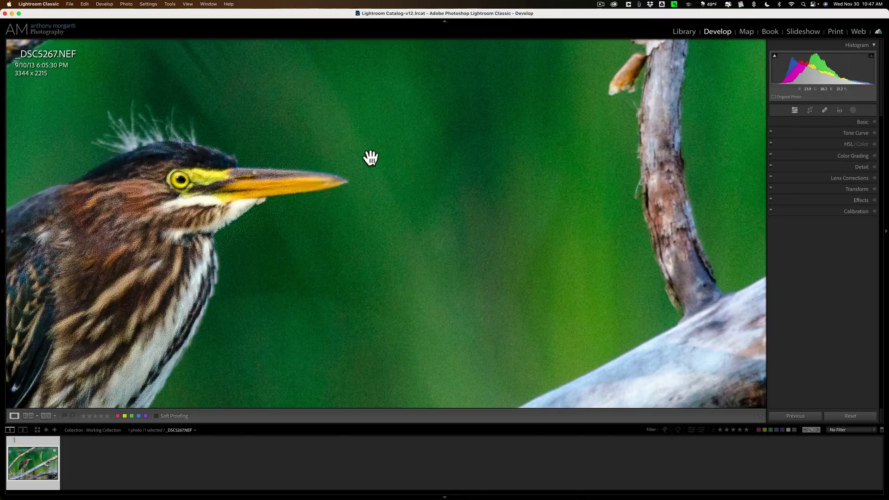
left_click(402, 157)
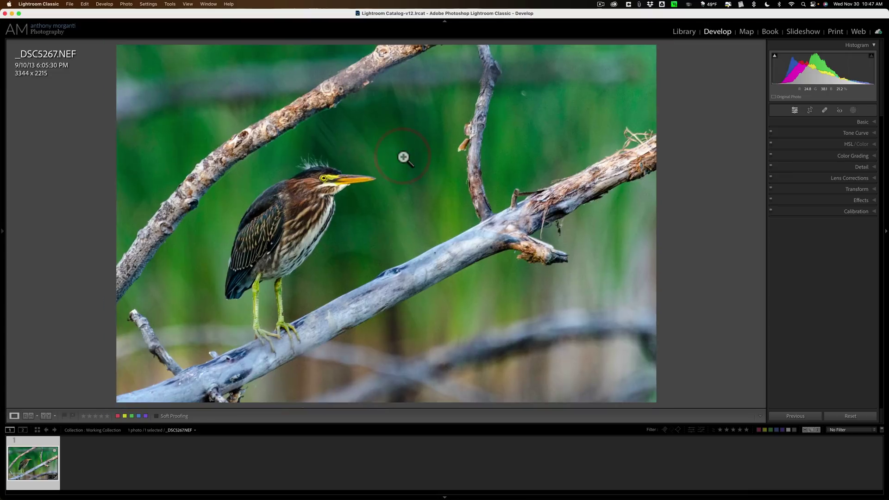
left_click(809, 110)
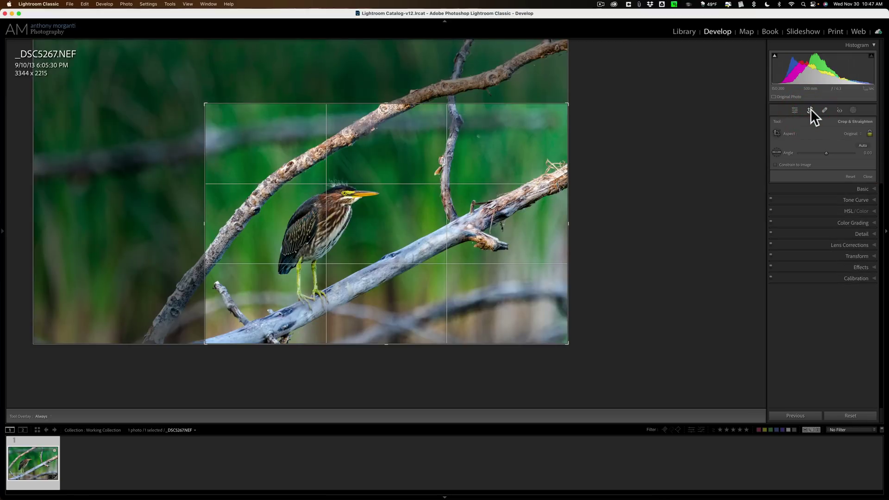
left_click(810, 110)
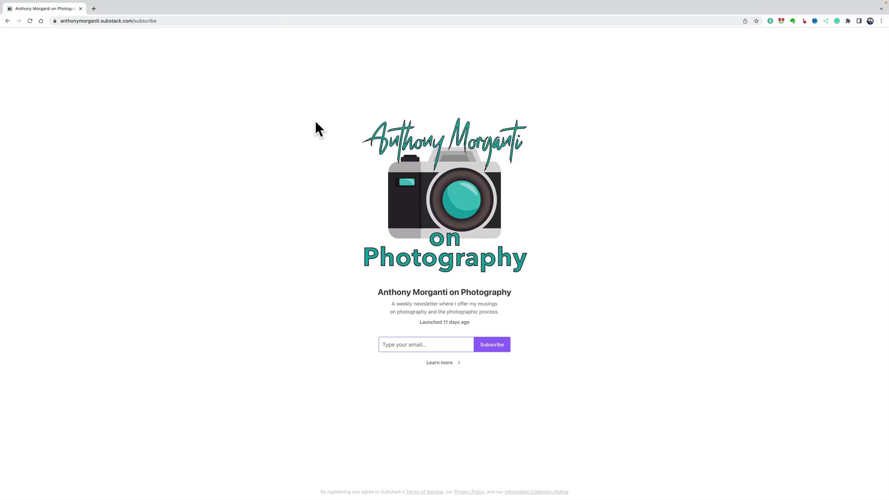
Step: Back in Lightroom, review the Basic, Tone Curve and HSL luminance/saturation panels
key("super+Tab")
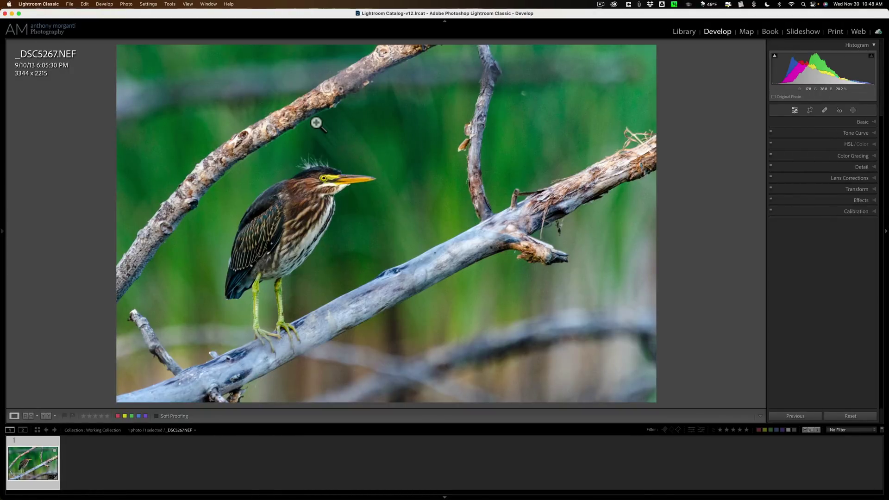
left_click(864, 121)
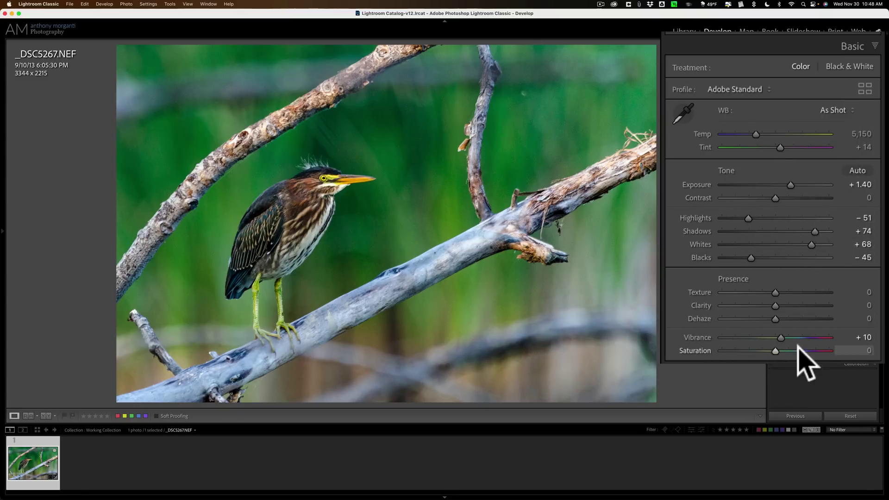
left_click(847, 46)
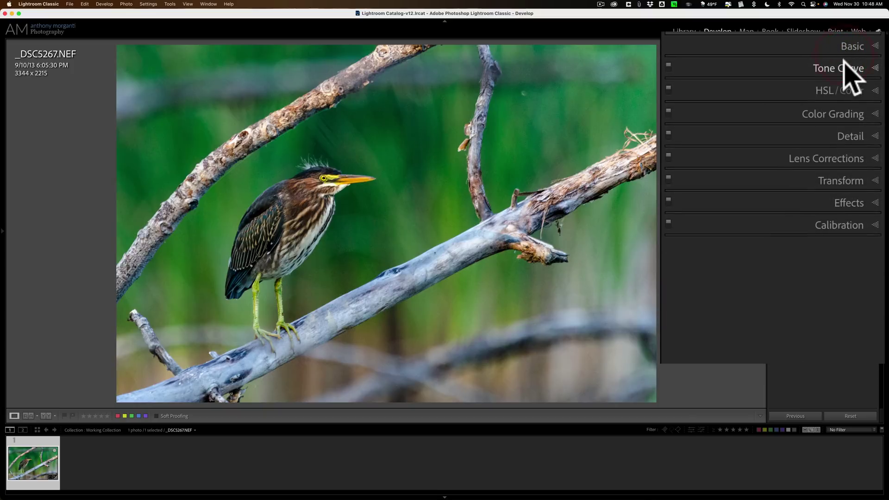
left_click(843, 68)
left_click(846, 70)
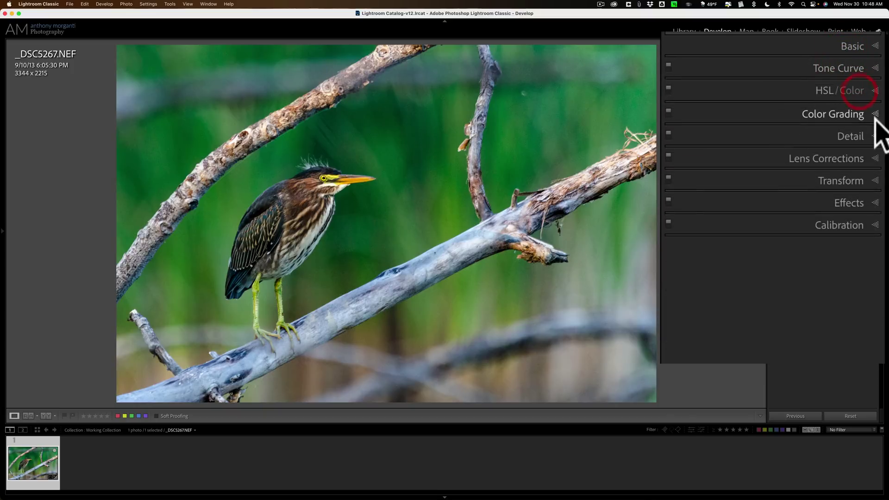
left_click(877, 91)
left_click(803, 114)
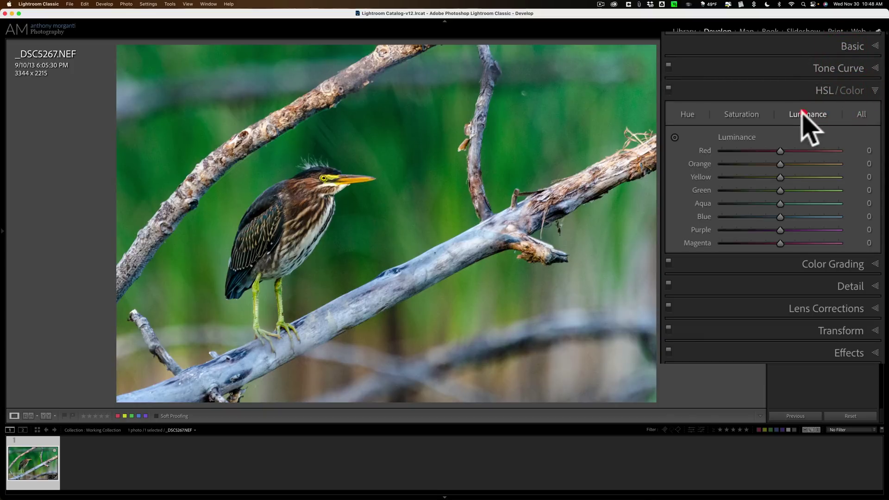
left_click(742, 114)
left_click(878, 90)
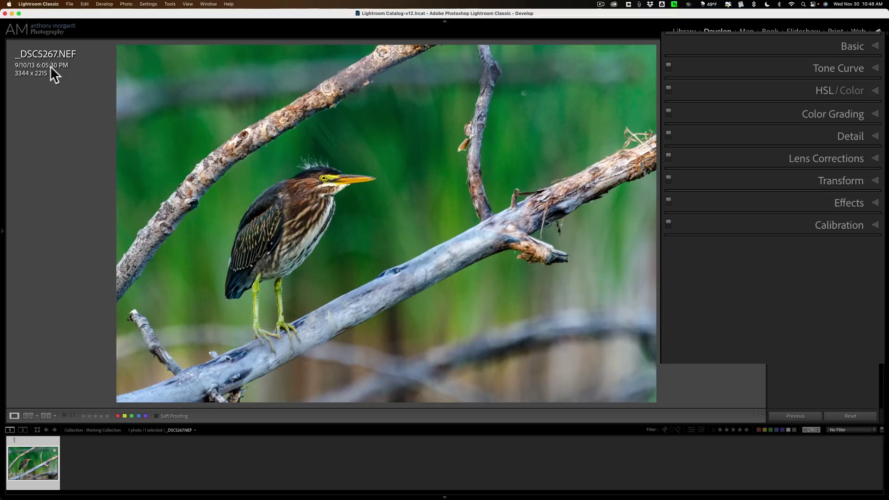
Step: Review the Lens Corrections, Transform, Effects and Detail panels, collapsing each again
left_click(834, 159)
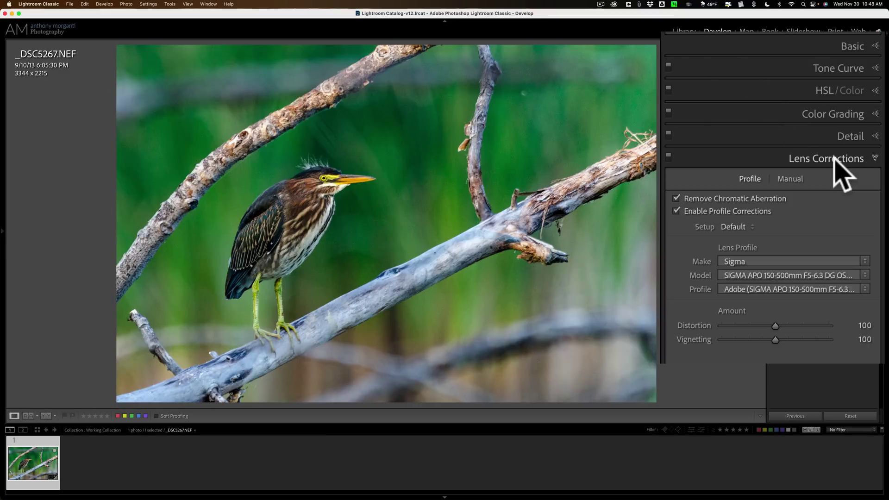
left_click(836, 159)
left_click(850, 180)
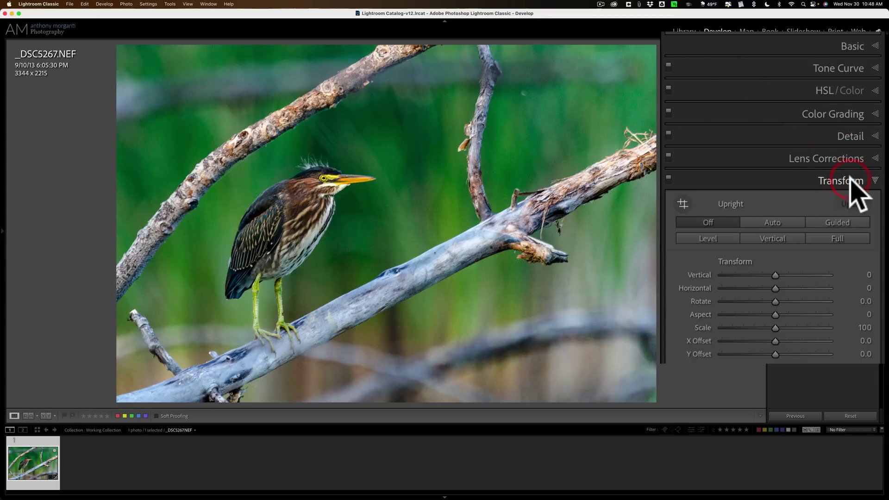
left_click(849, 181)
left_click(848, 204)
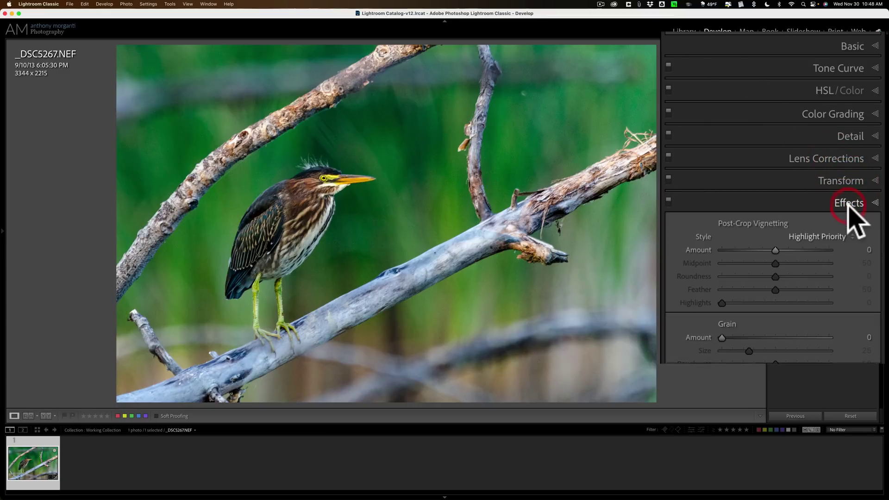
left_click(849, 203)
left_click(854, 137)
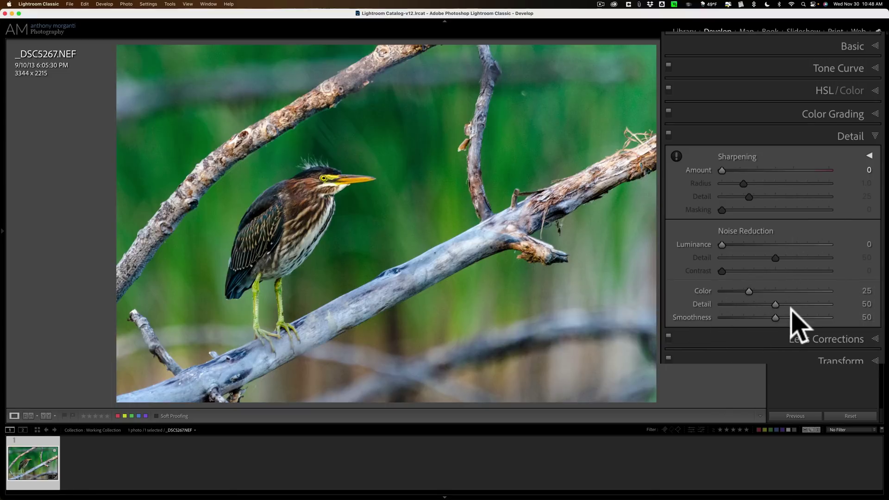
left_click(856, 140)
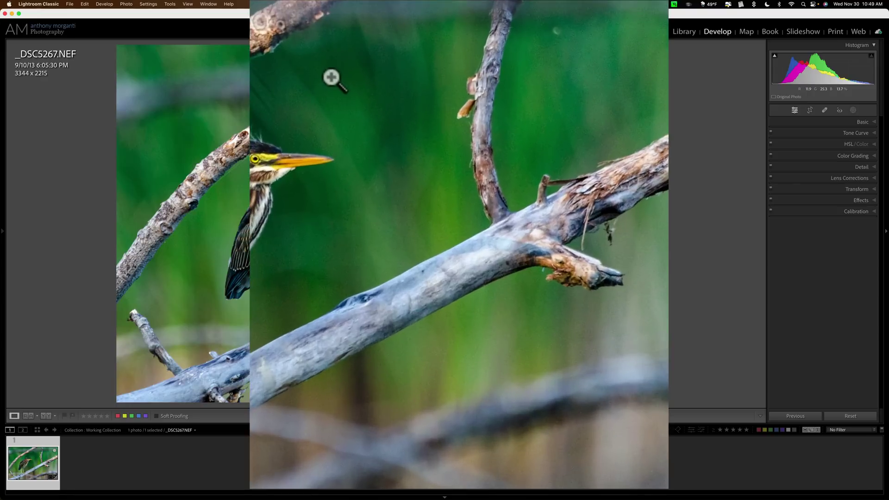
Step: Choose Edit In > Topaz Photo AI from the photo's context menu
right_click(372, 121)
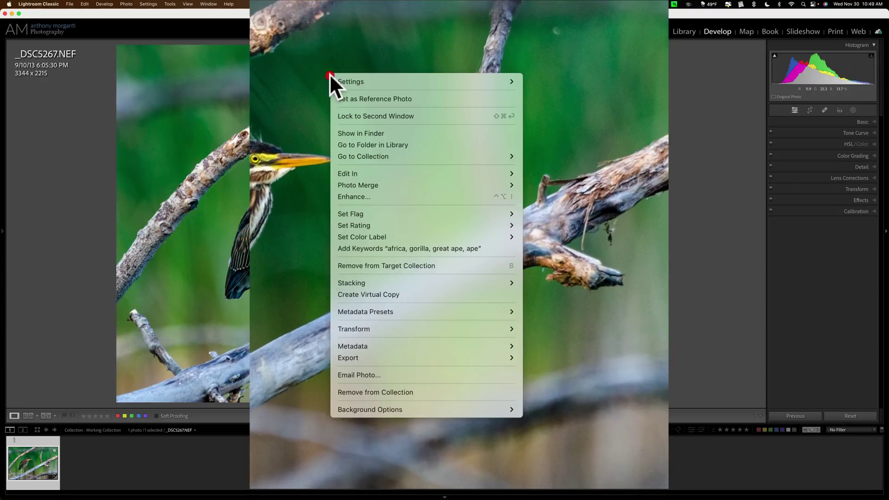
mouse_move(373, 173)
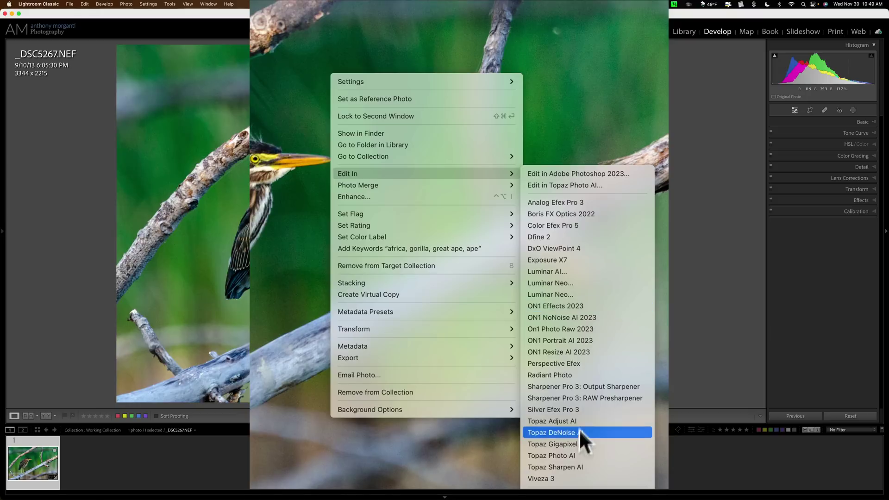
left_click(576, 455)
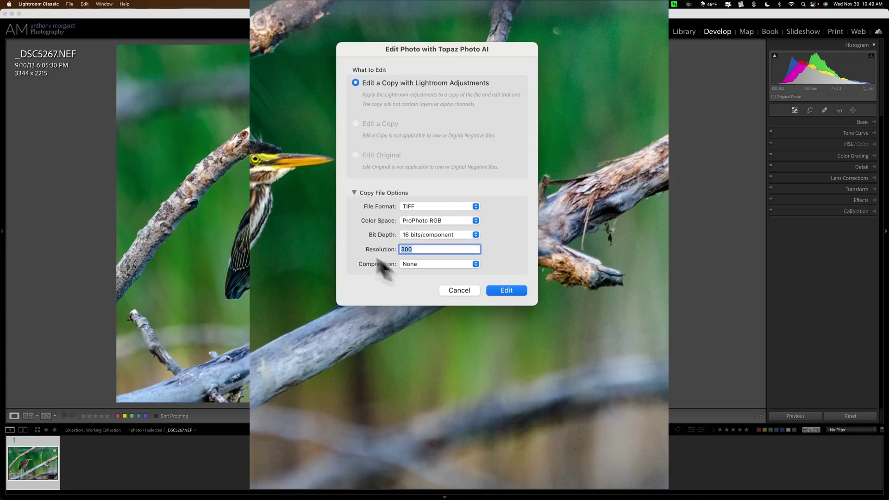
Step: Send the TIFF copy to Photo AI and compare the denoised preview with the original
left_click(506, 290)
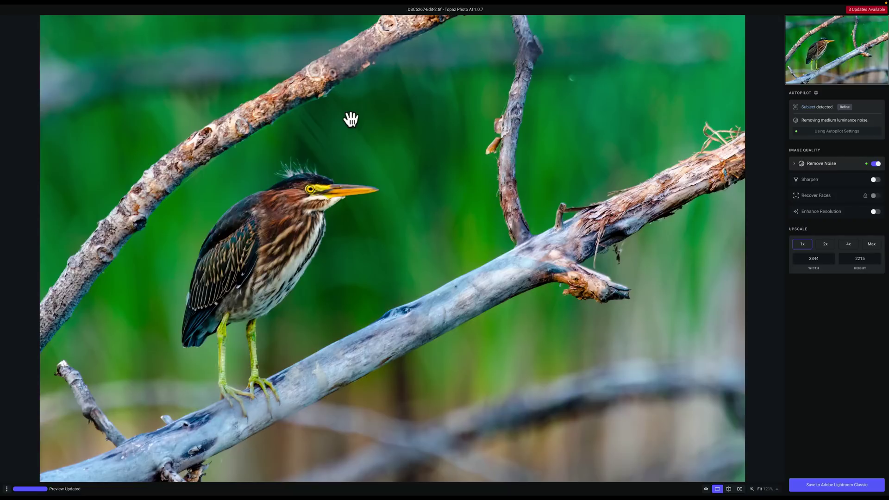
left_click(403, 173)
left_click(481, 171)
left_click(480, 169)
Step: Magnify the Photo AI preview to 400% and pan to the heron's head
left_click(777, 489)
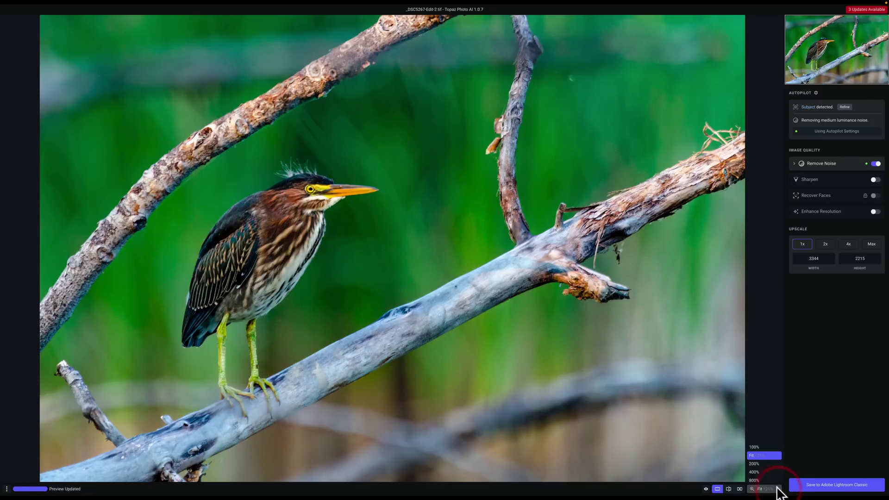
left_click(768, 472)
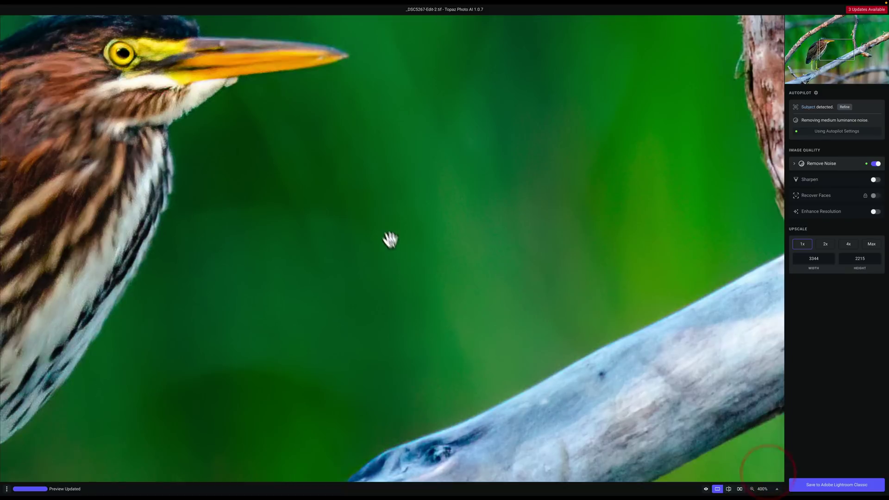
left_click_drag(317, 154, 654, 357)
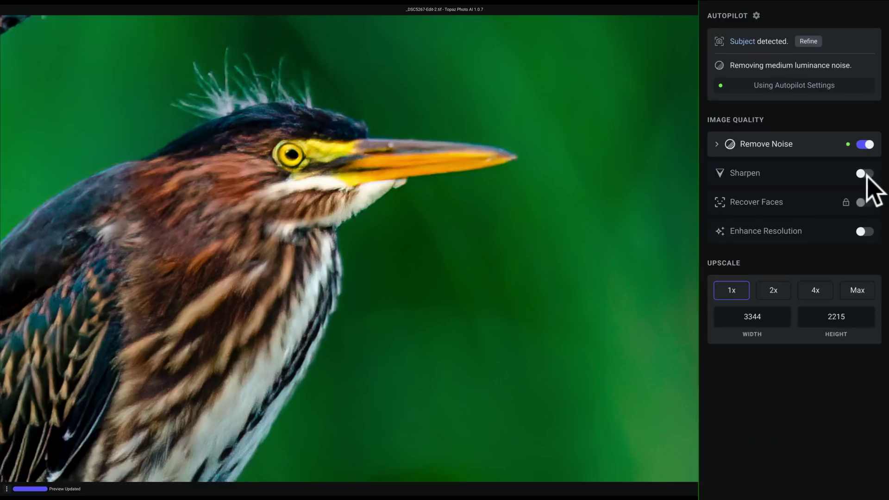
Step: Enable Sharpen, try Lens Blur and Motion Blur, then use Standard with Strength 48, Clarity 31
left_click(864, 174)
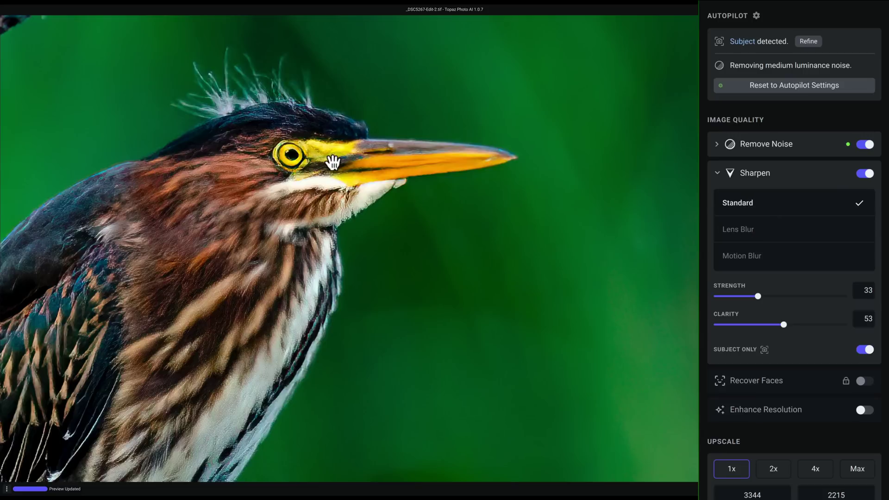
left_click(726, 229)
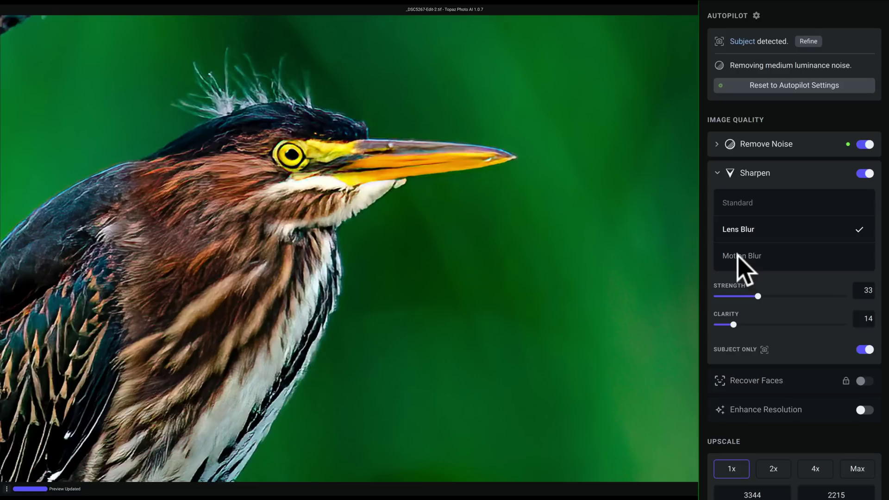
left_click(738, 256)
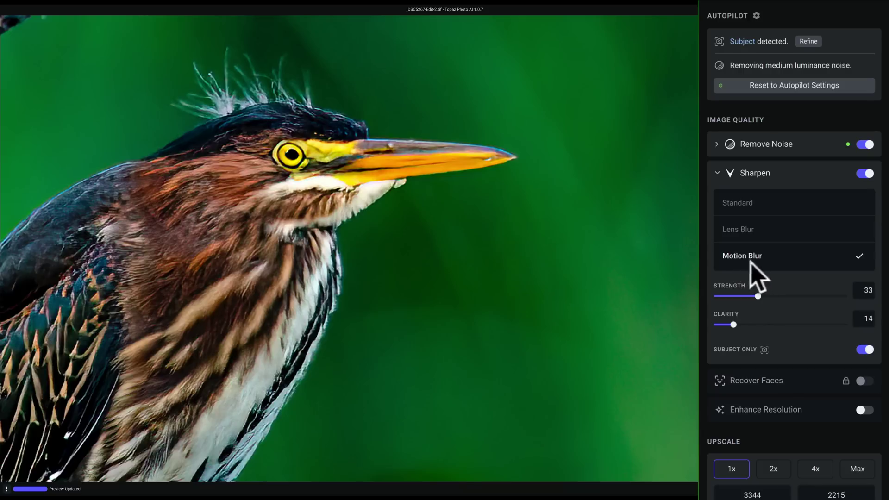
left_click(742, 203)
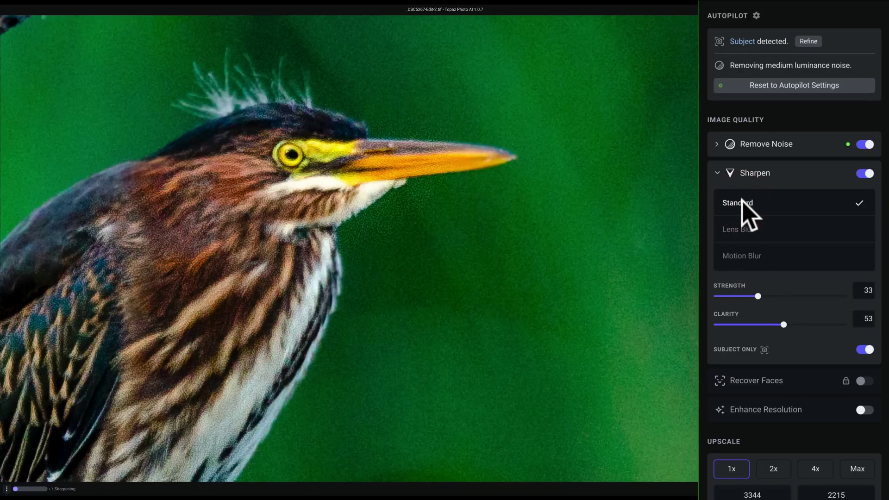
left_click(735, 297)
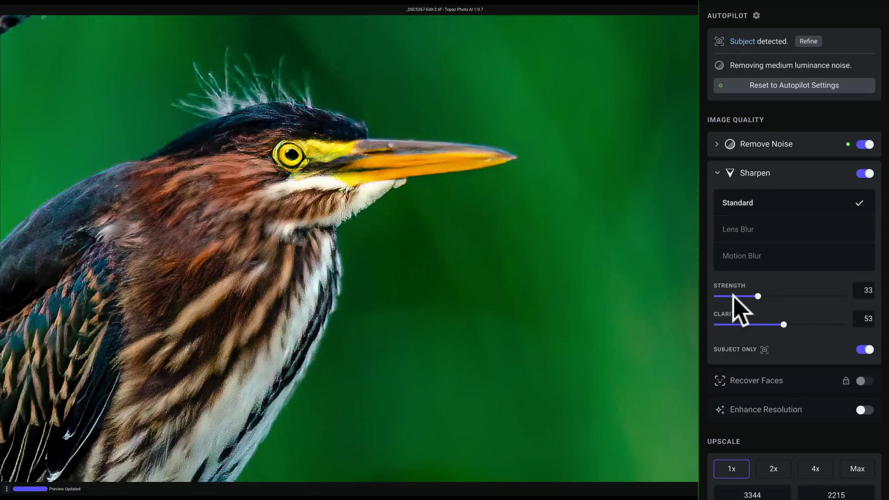
left_click(755, 325)
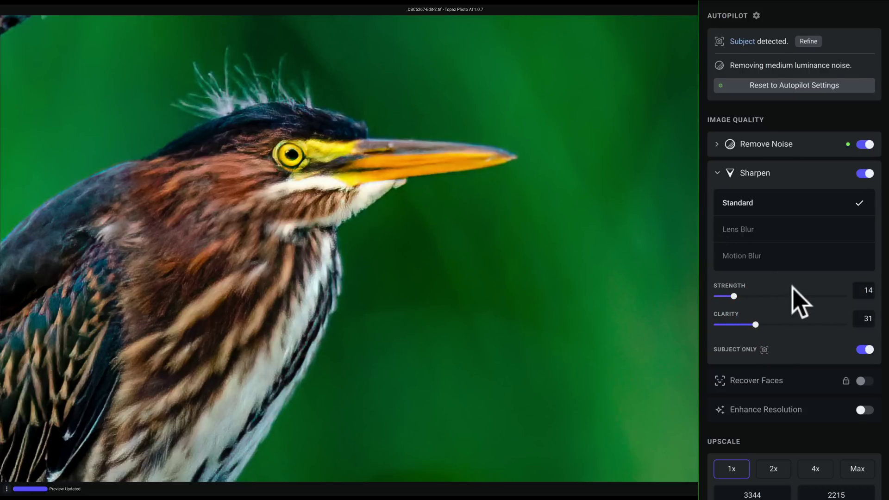
left_click(776, 296)
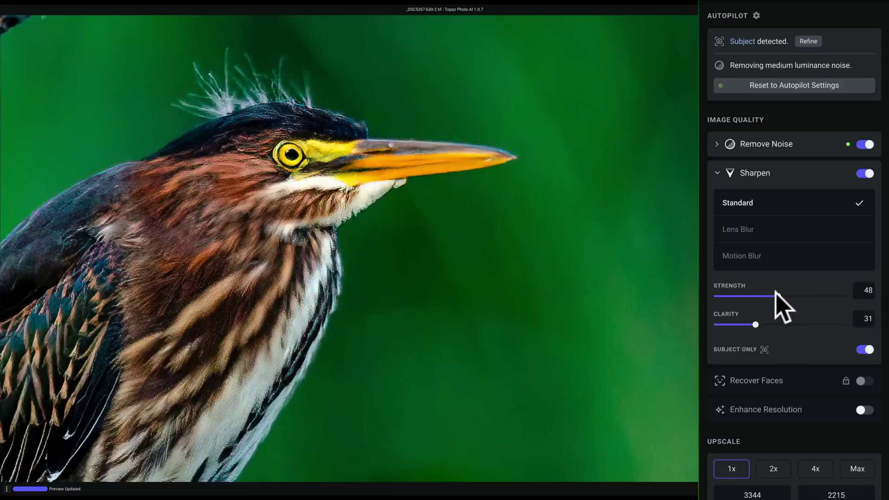
Step: Pan over the heron's body and wing, compare with the original, then zoom out to the whole head
left_click_drag(218, 215, 533, 52)
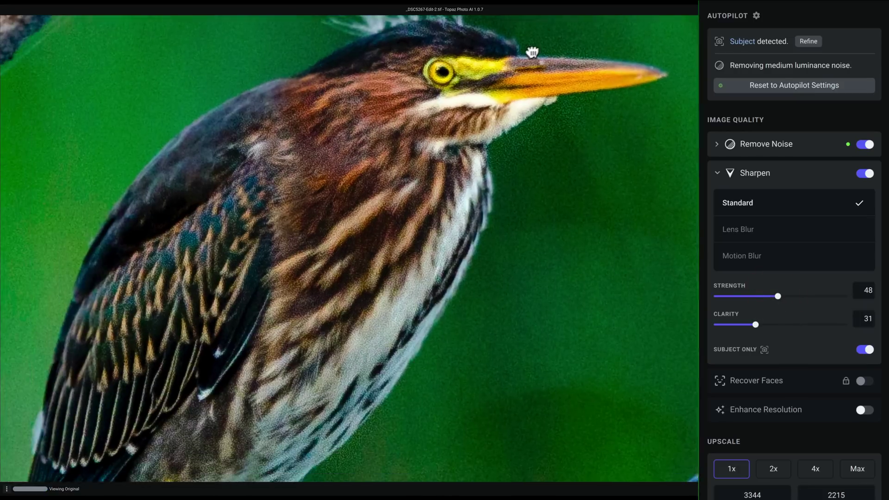
left_click_drag(397, 230, 506, 123)
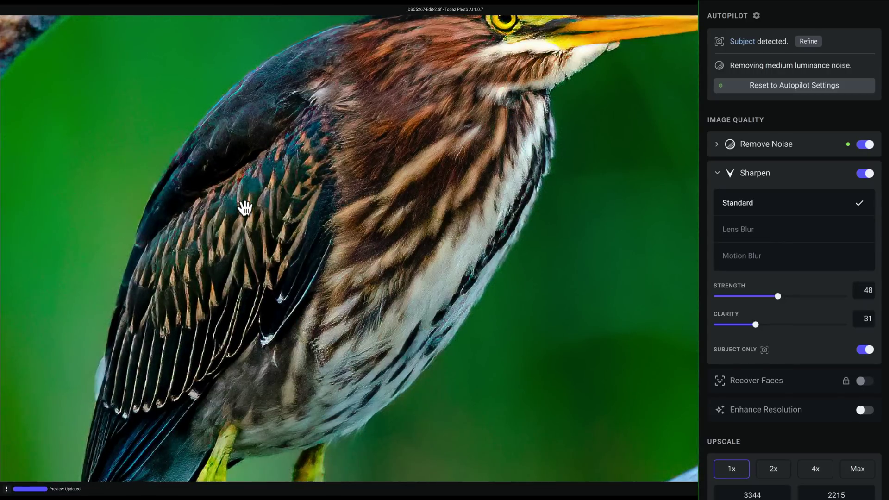
left_click(411, 209)
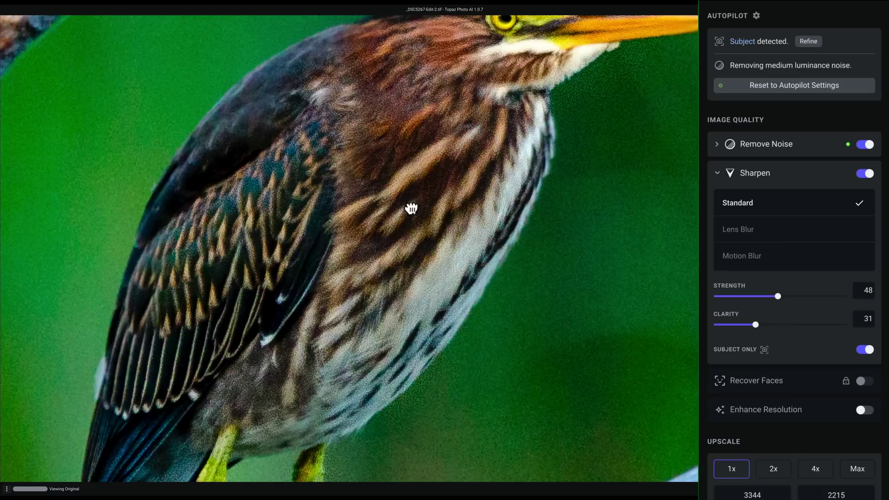
left_click(411, 206)
key("ctrl+minus")
left_click(418, 255)
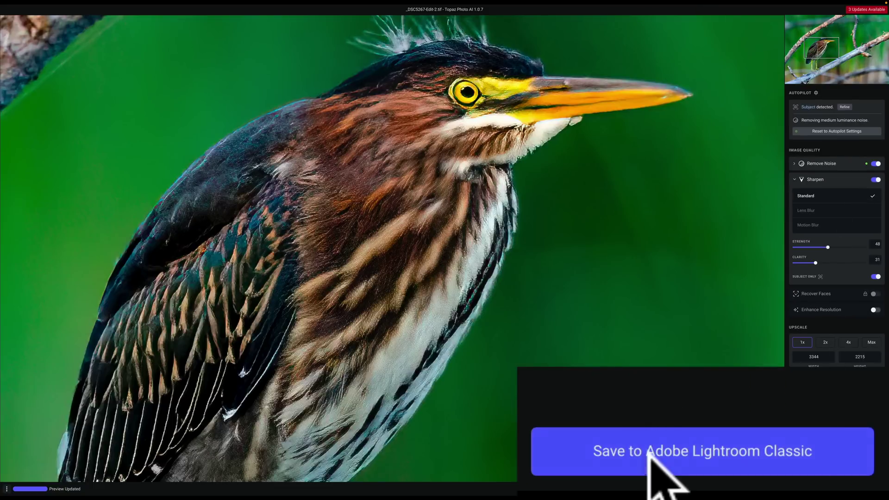
Step: Save the Photo AI result back to Lightroom, check the head close up, and select the returned copy
left_click(654, 451)
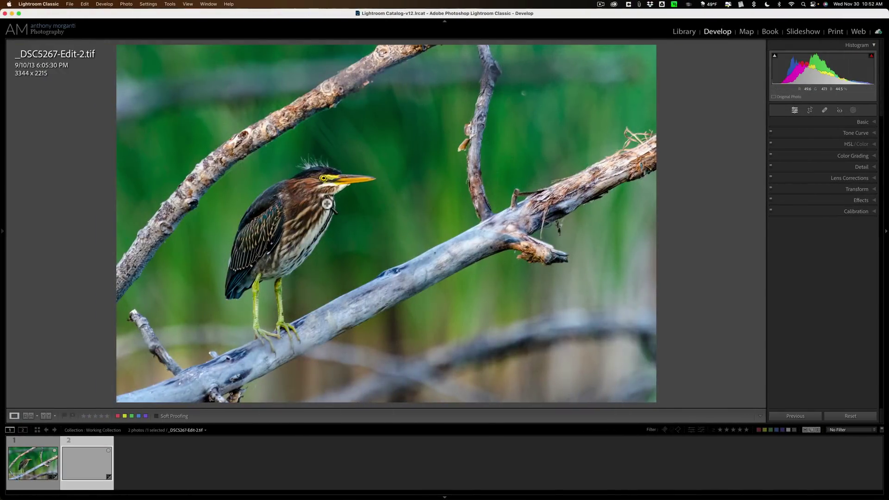
left_click(318, 184)
left_click(317, 184)
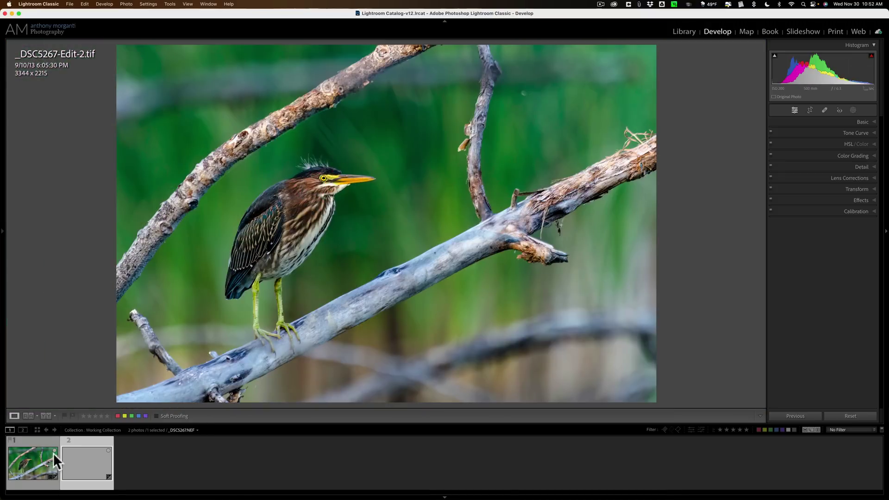
left_click(70, 461)
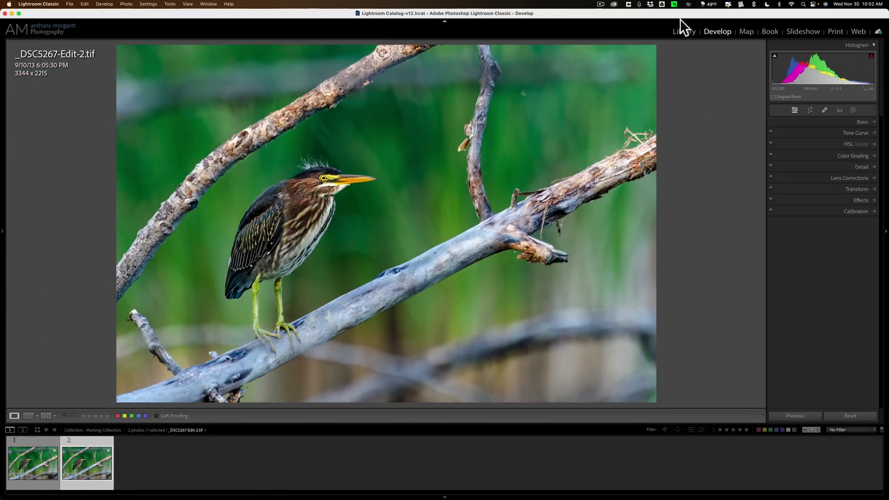
Step: Rename the returned copy to 'Photo AI' in Library metadata and return to Develop
left_click(678, 32)
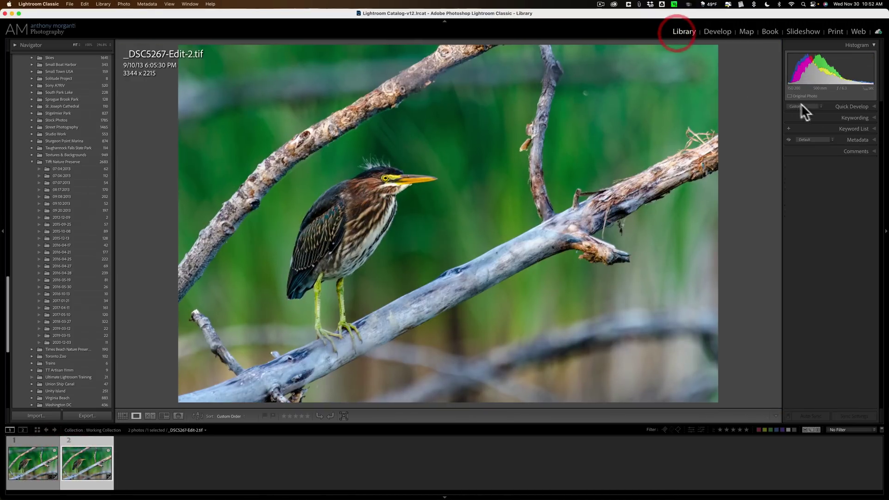
left_click(858, 140)
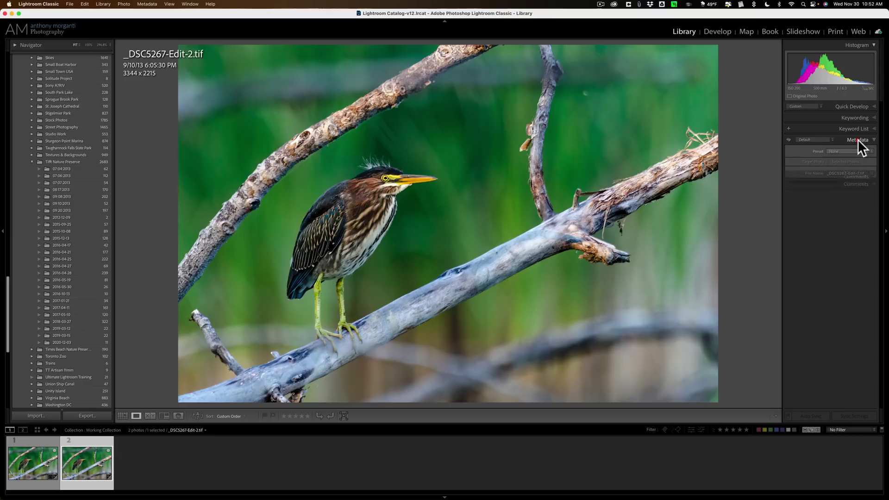
left_click(841, 171)
left_click(856, 173)
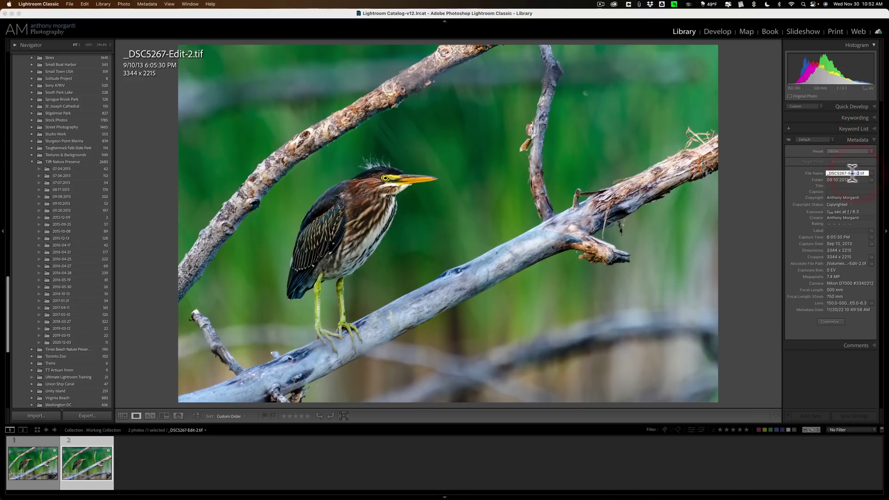
left_click_drag(852, 173, 775, 167)
type("Photo A")
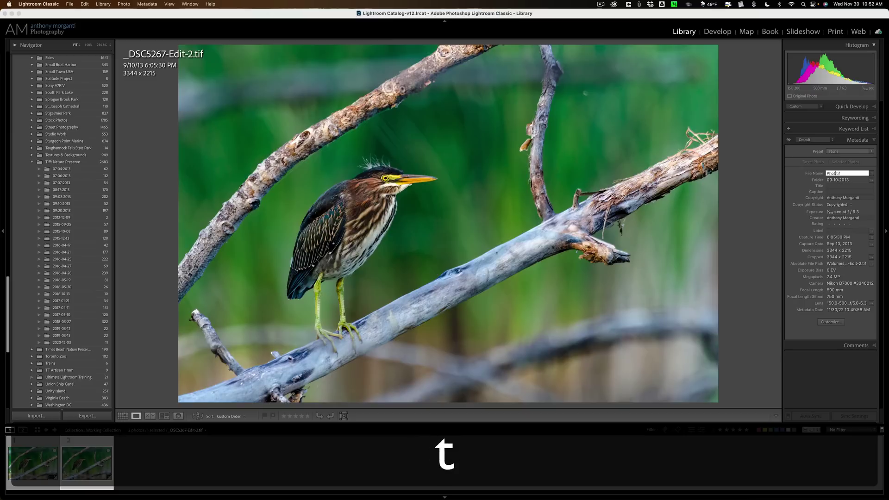
type("I")
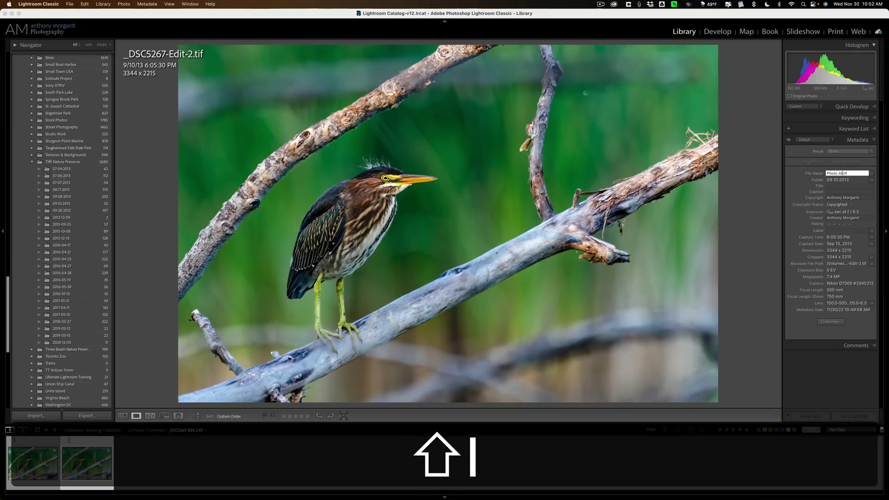
key("Return")
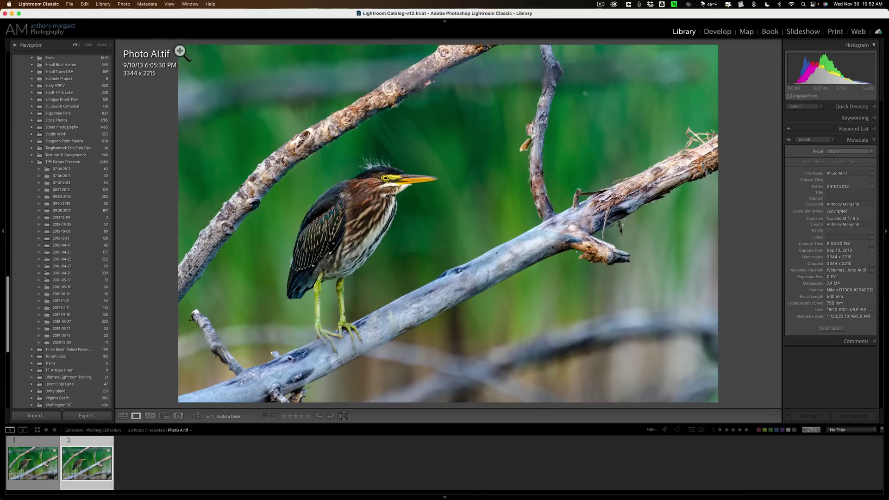
left_click(719, 30)
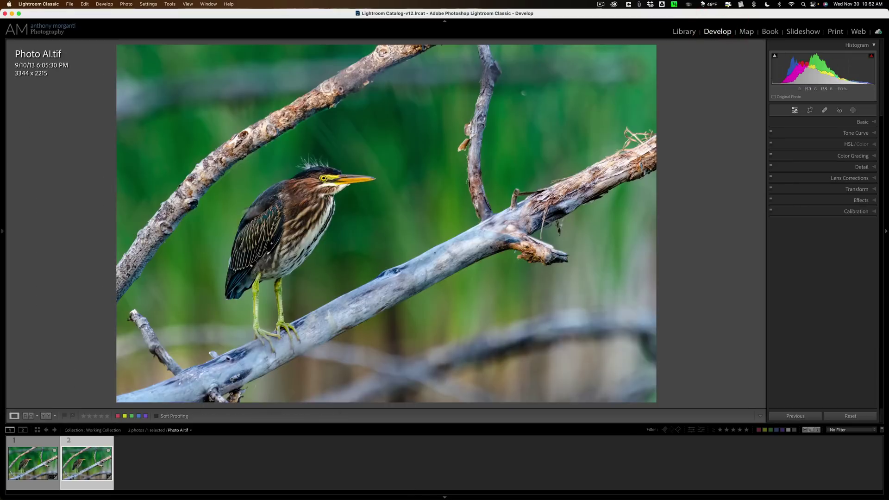
Step: Lock the zoom position and zoom in on the heron's head in the original NEF
left_click(40, 457)
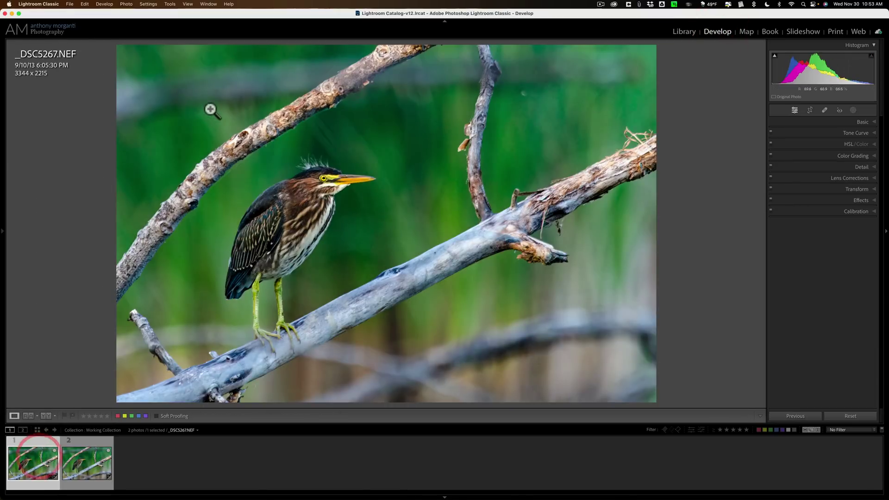
left_click(188, 4)
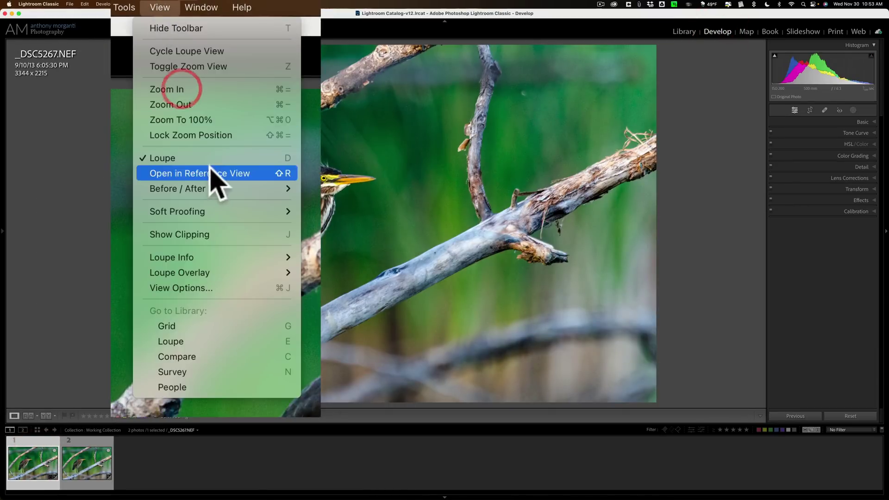
left_click(199, 135)
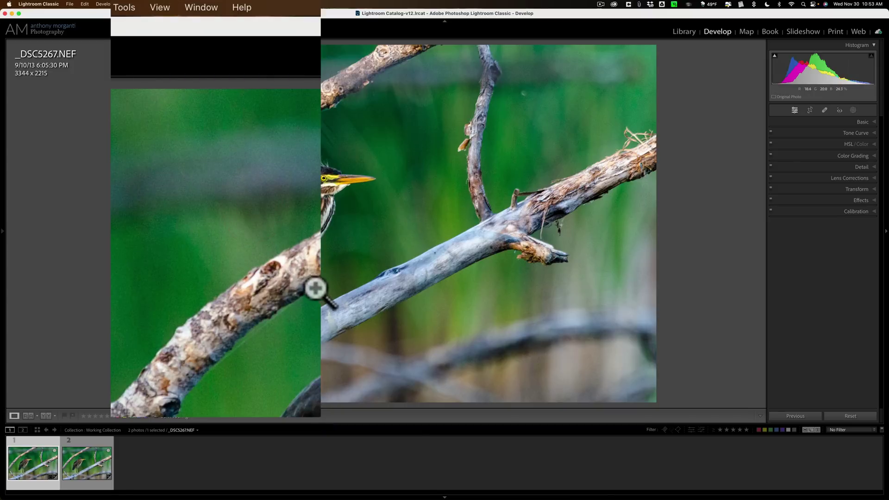
left_click_drag(270, 147, 398, 232)
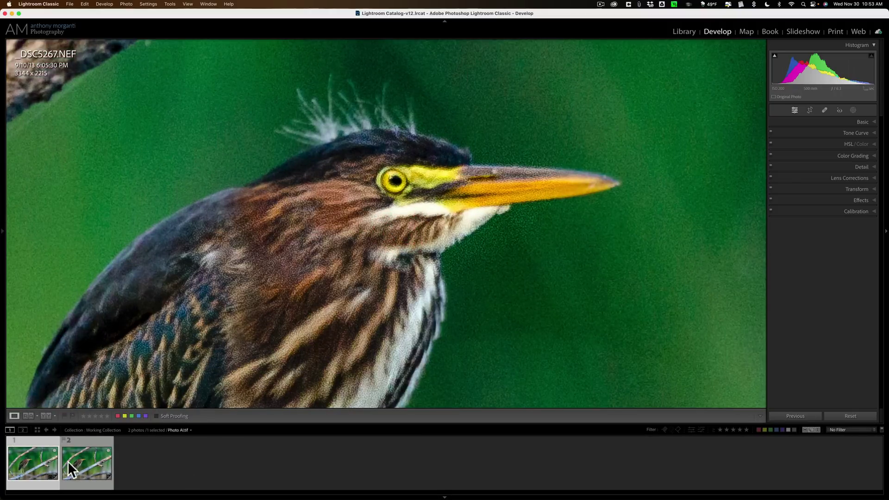
Step: Compare Photo AI.tif against the original NEF close up, then zoom back out
left_click(81, 463)
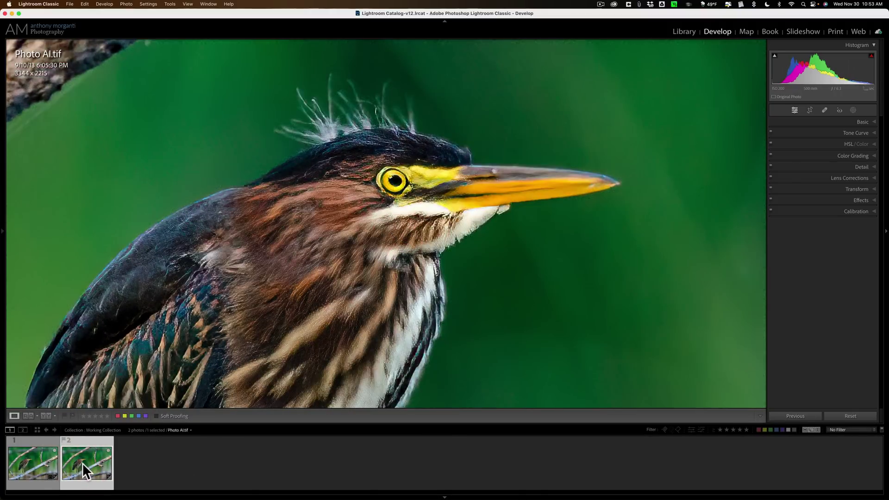
left_click(39, 456)
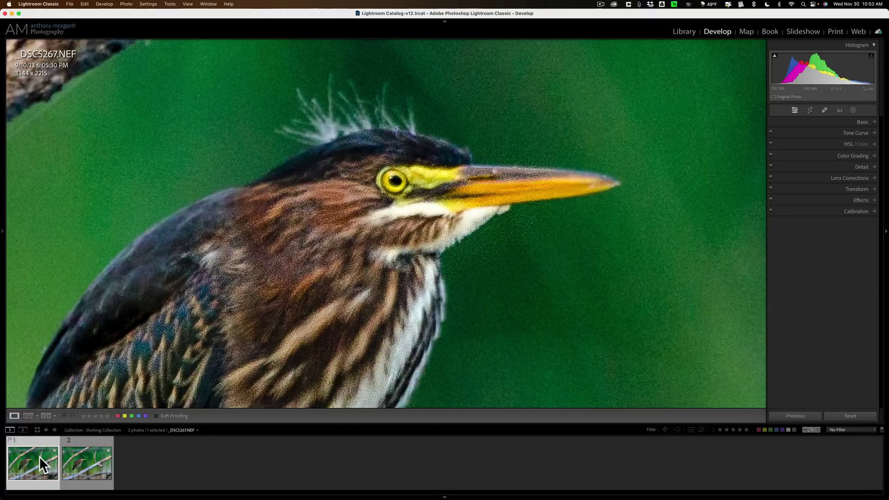
left_click(91, 460)
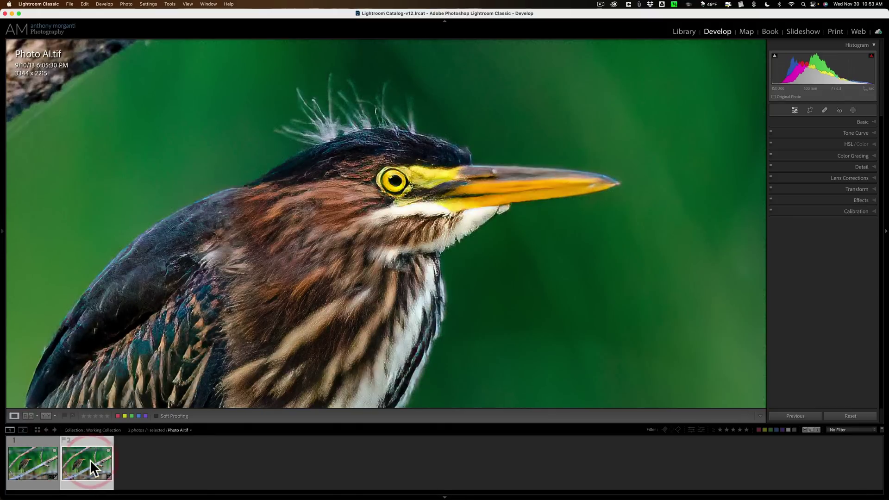
left_click(370, 224)
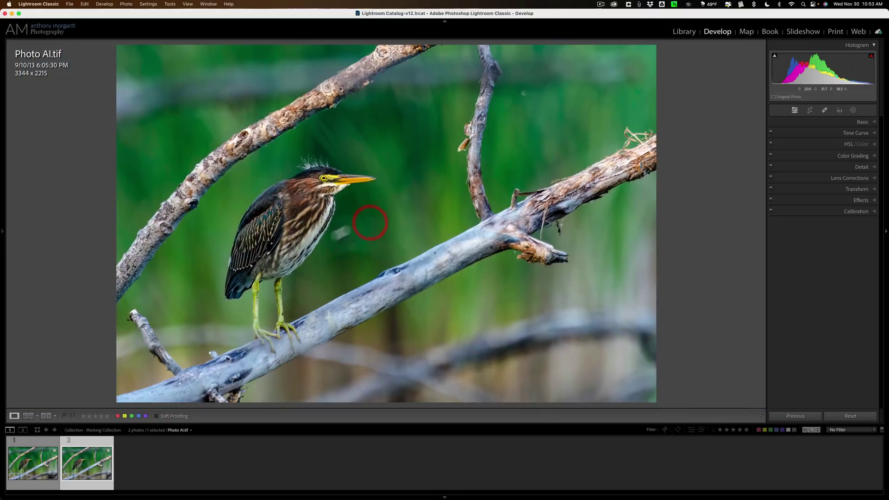
Step: Send _DSC5267.NEF to Topaz DeNoise AI as a TIFF copy with Lightroom adjustments
left_click(27, 461)
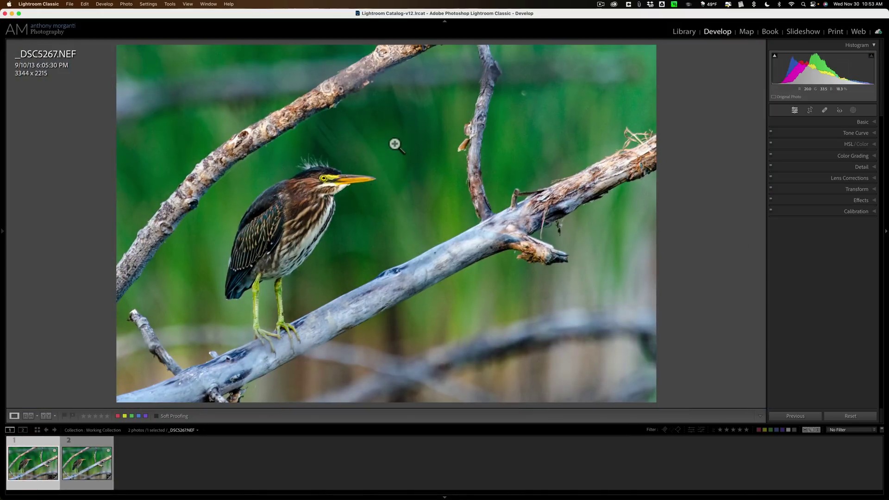
key("super+F11")
right_click(354, 94)
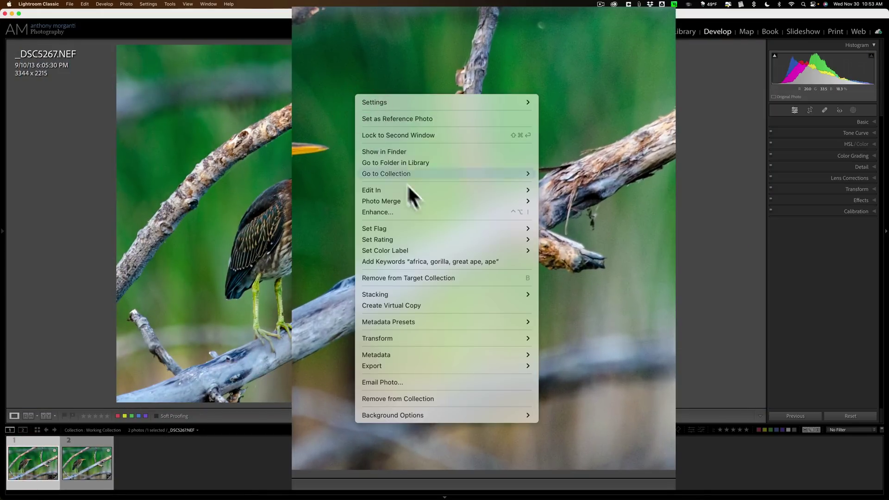
mouse_move(412, 189)
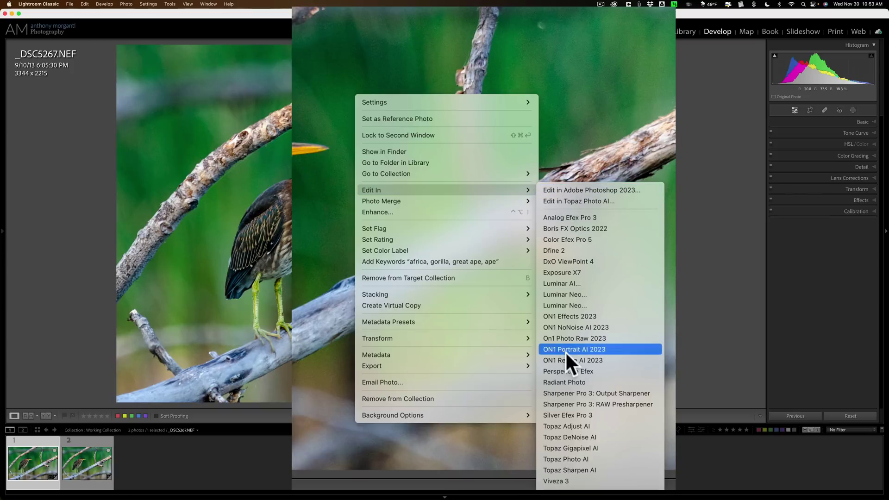
left_click(613, 434)
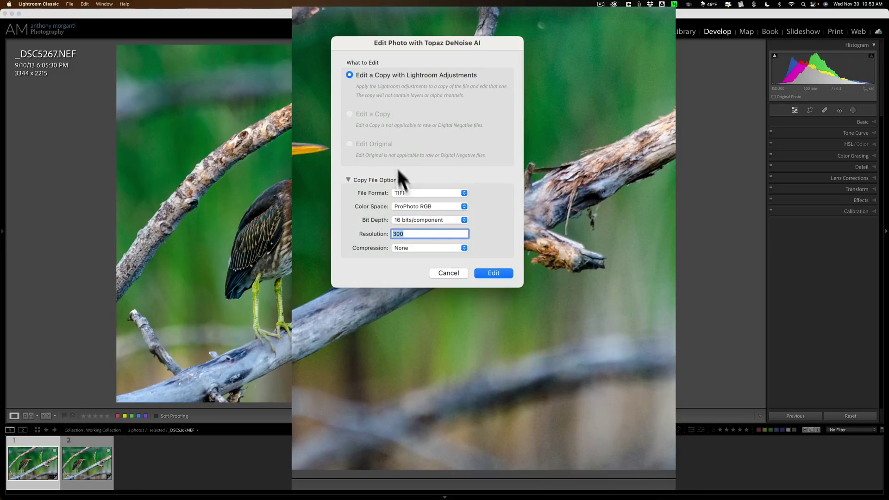
left_click(493, 273)
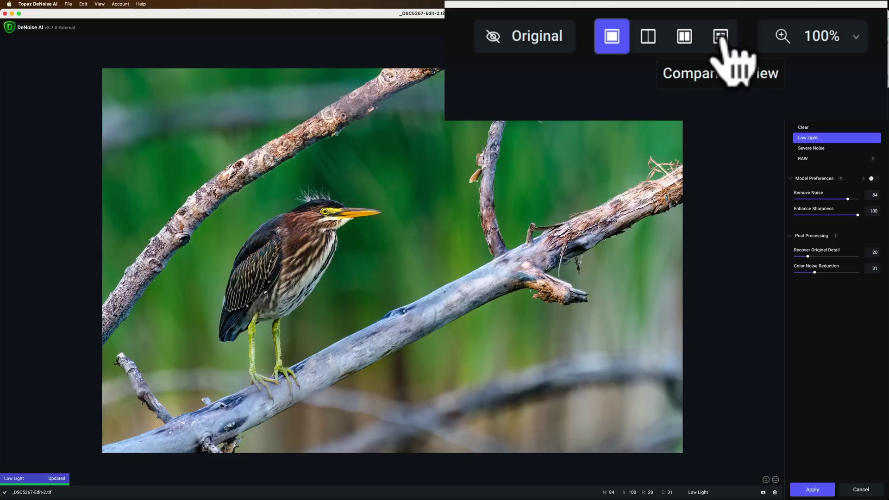
Step: Open the 4-up comparison and inspect the Clear and Low Light results
left_click(734, 27)
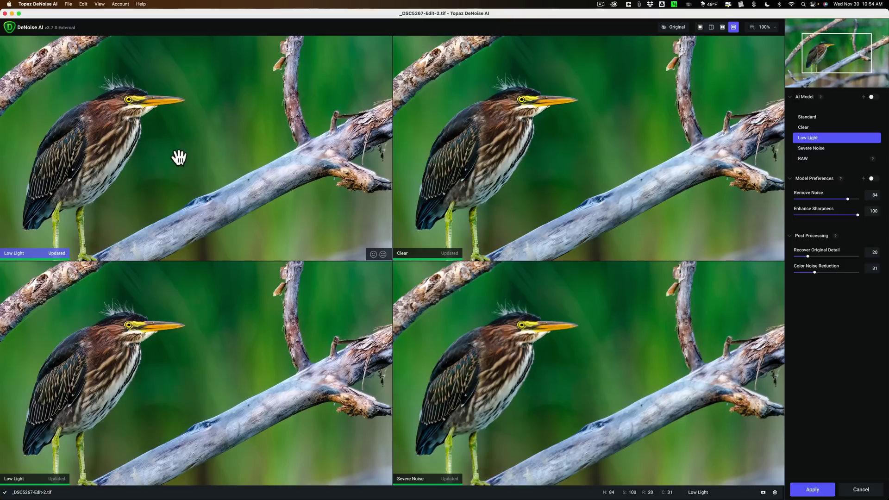
left_click(463, 184)
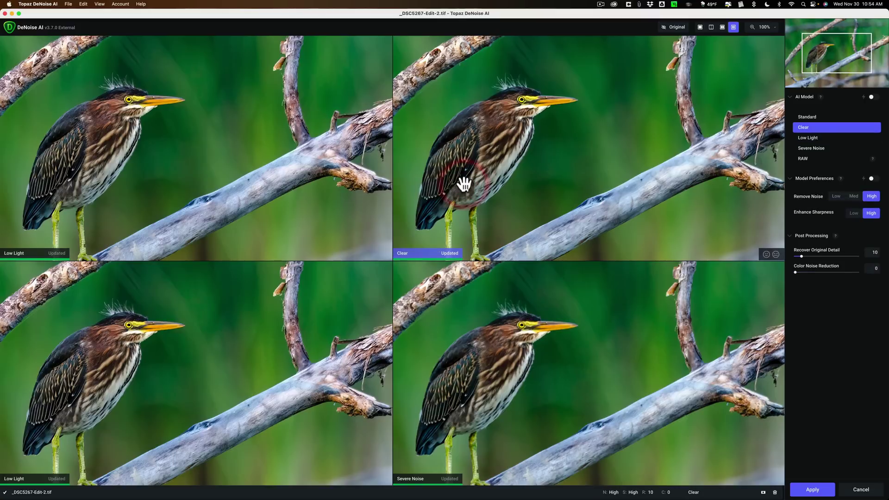
left_click(231, 360)
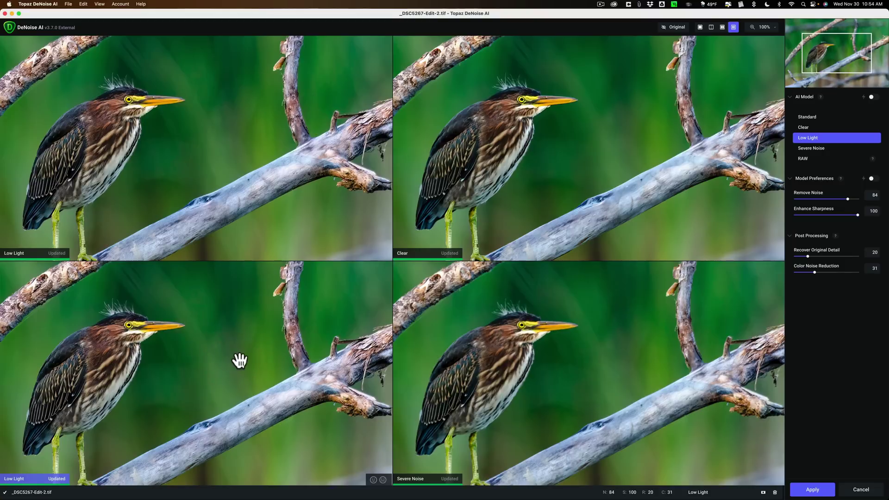
left_click(170, 130)
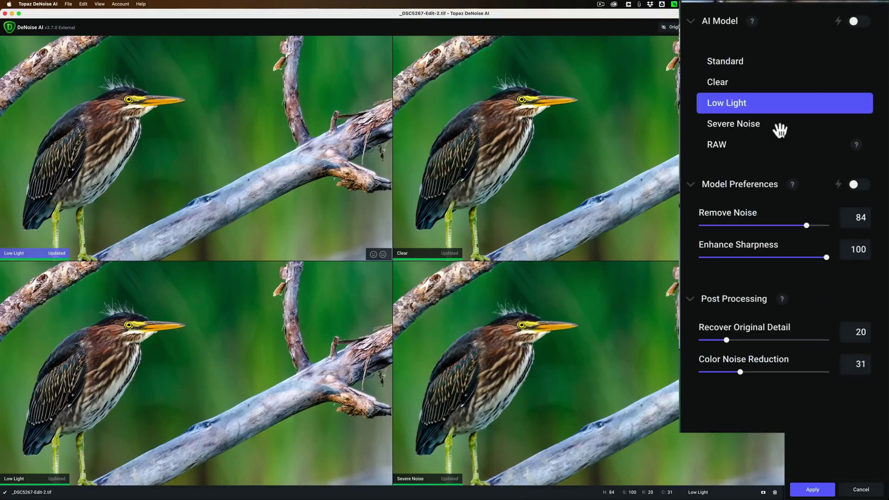
left_click(244, 137)
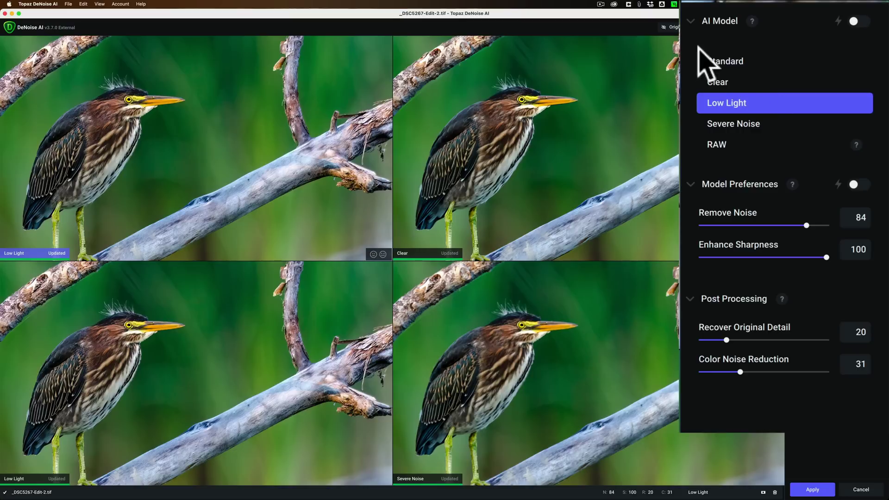
Step: Set the top-left preview to Standard and check the Clear, Low Light and Severe Noise settings
left_click(730, 60)
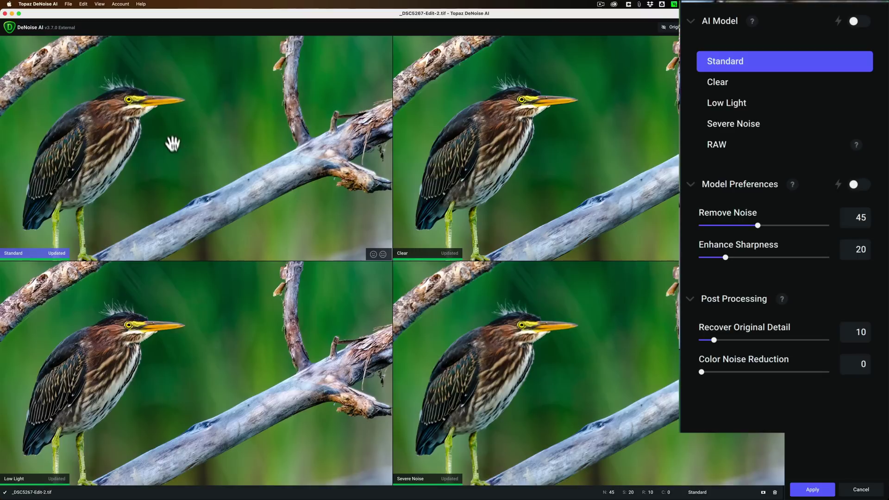
left_click(453, 144)
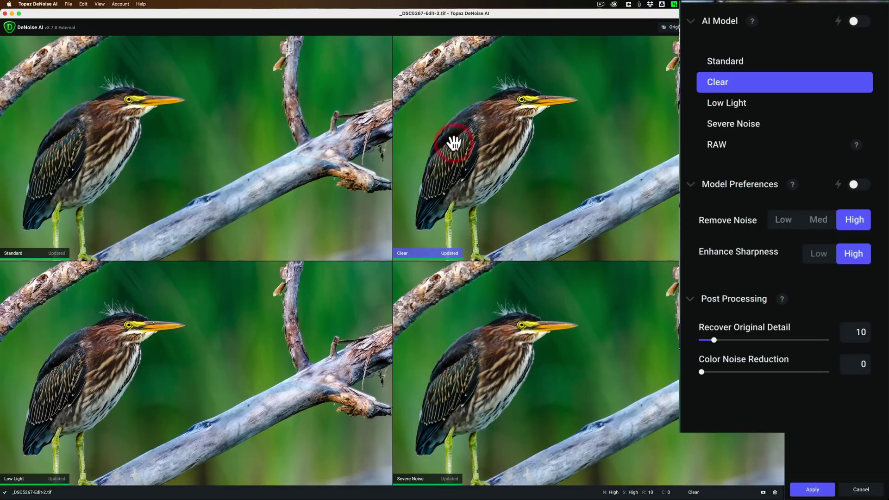
left_click(193, 347)
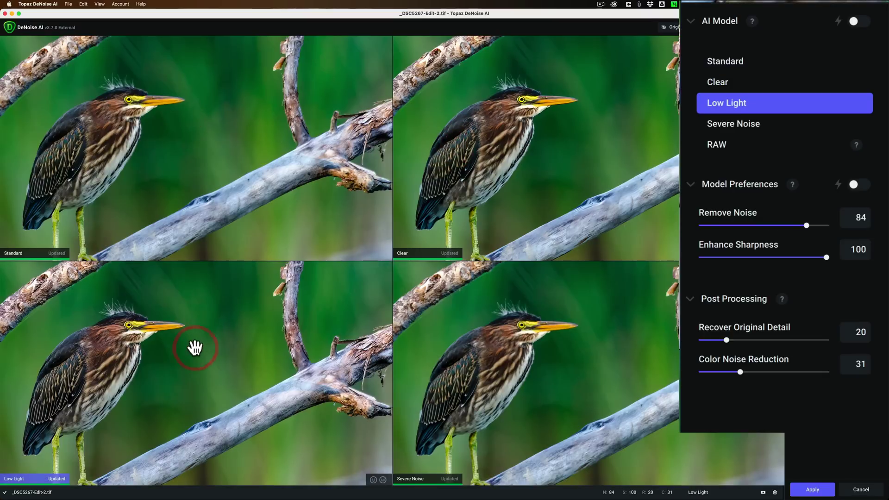
left_click(481, 360)
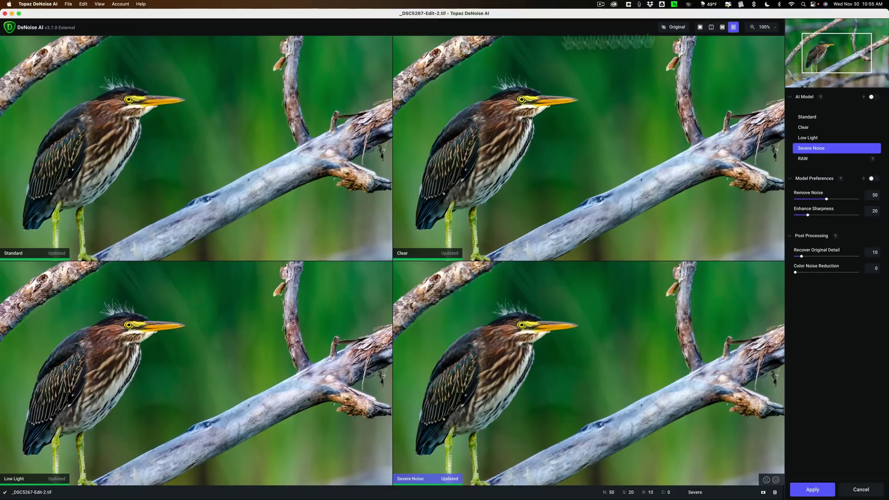
Step: Zoom all four DeNoise previews to 400% and center them on the heron's head
left_click(775, 28)
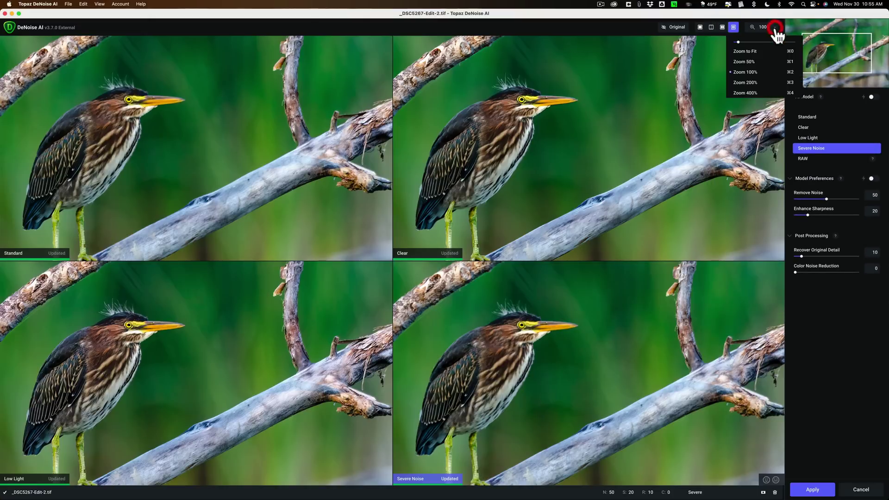
left_click(762, 92)
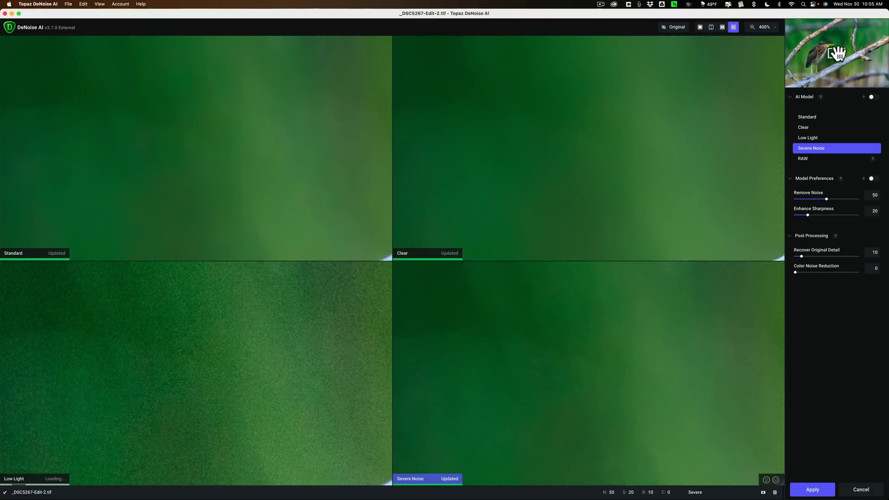
left_click_drag(838, 53, 827, 45)
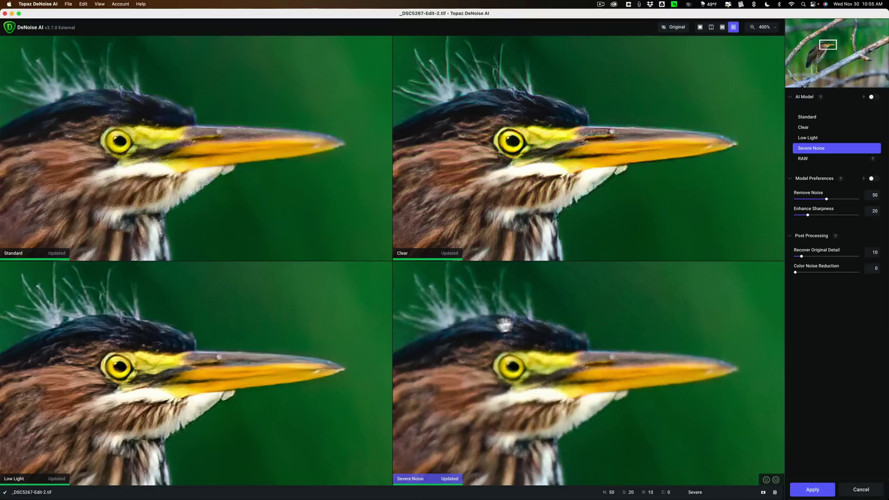
Step: Switch the fourth preview to RAW and apply auto-detected settings to Standard and Clear
left_click(512, 323)
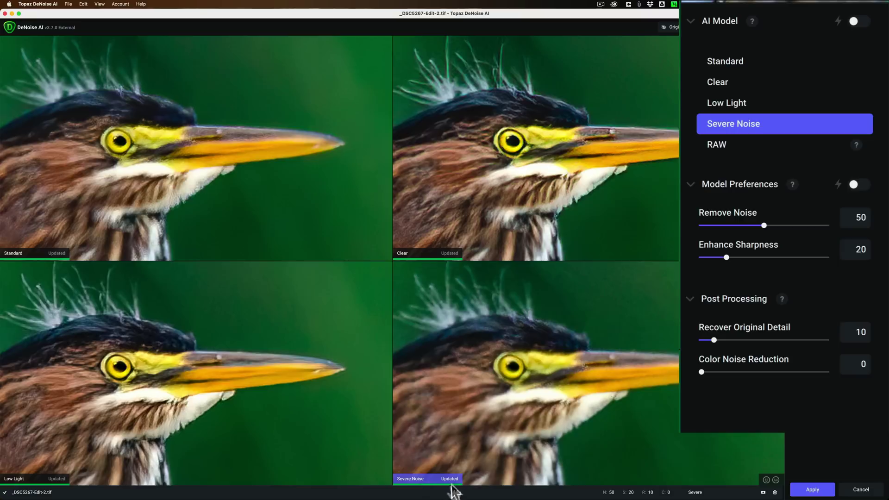
left_click(717, 145)
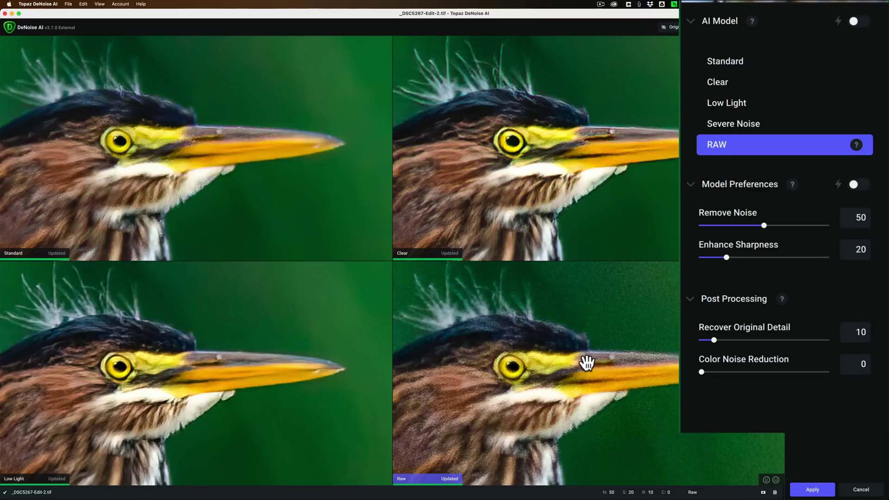
left_click(296, 204)
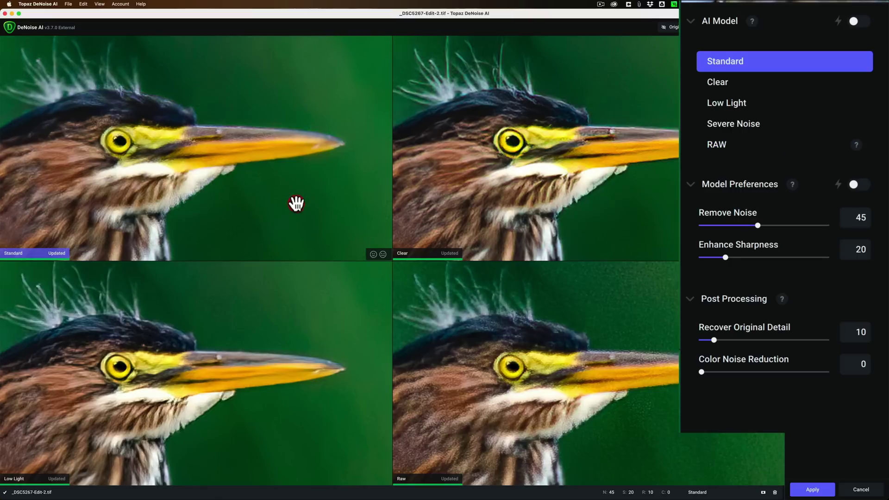
left_click(864, 185)
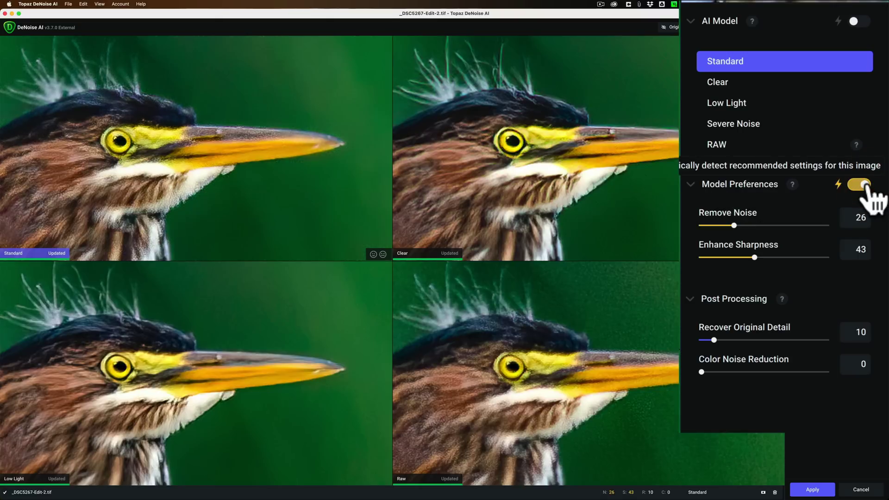
left_click(634, 172)
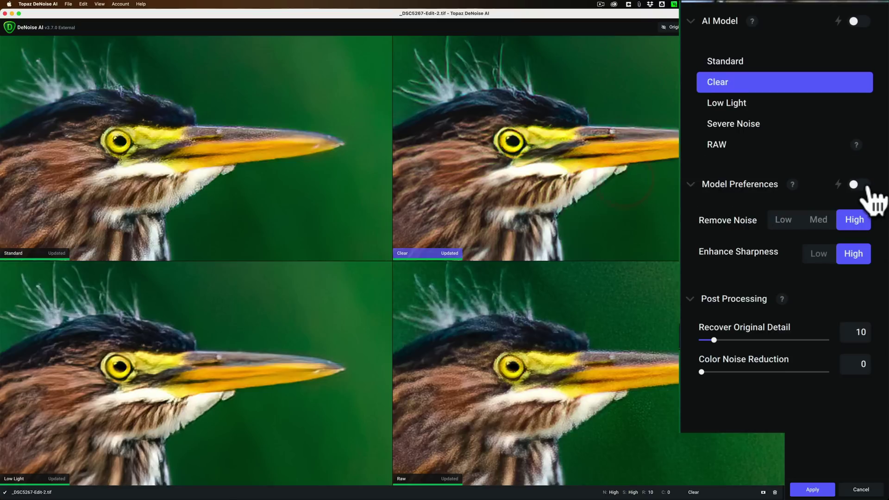
left_click(864, 186)
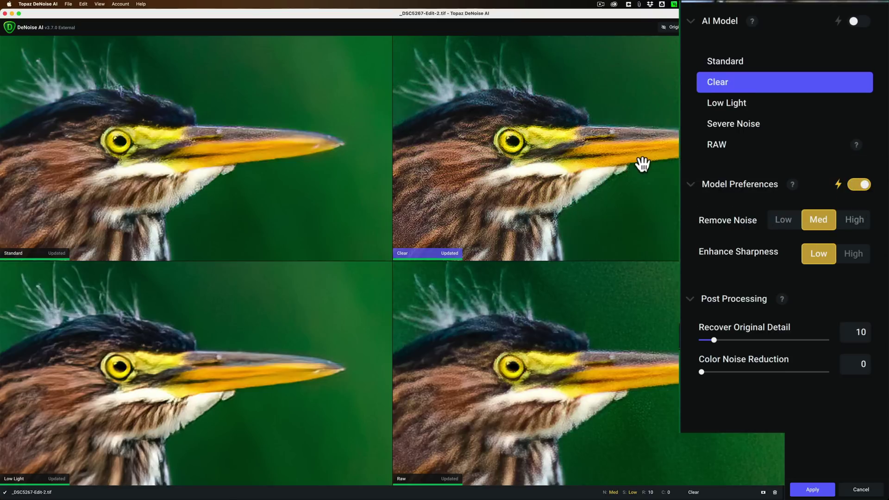
Step: Apply auto-detected settings to Low Light and RAW, then restore Severe Noise as the fourth preview
left_click(264, 311)
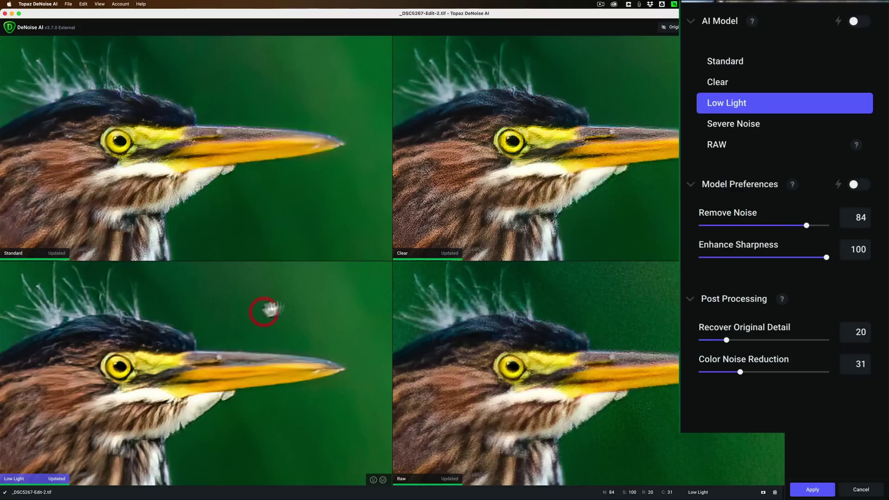
left_click(859, 185)
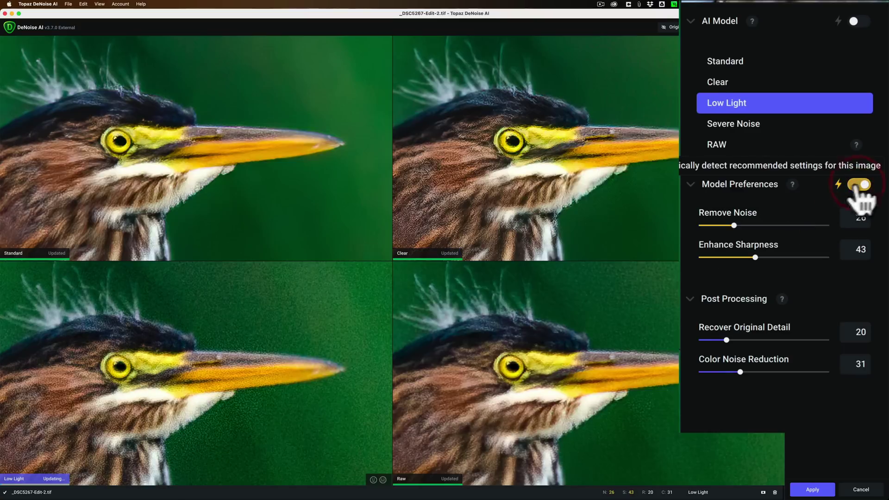
left_click(527, 311)
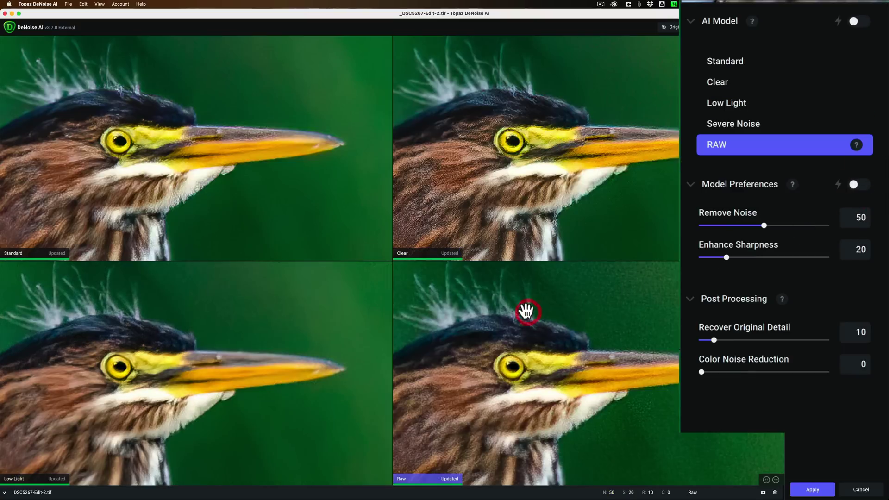
left_click(859, 185)
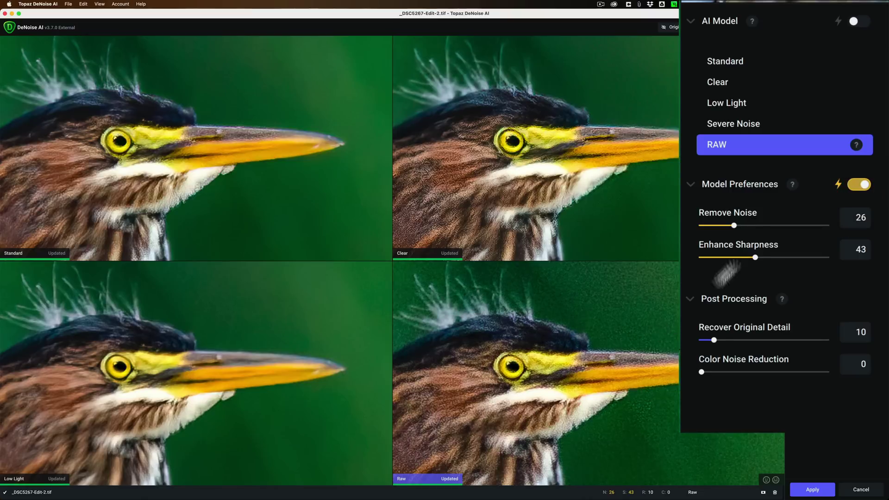
left_click(723, 124)
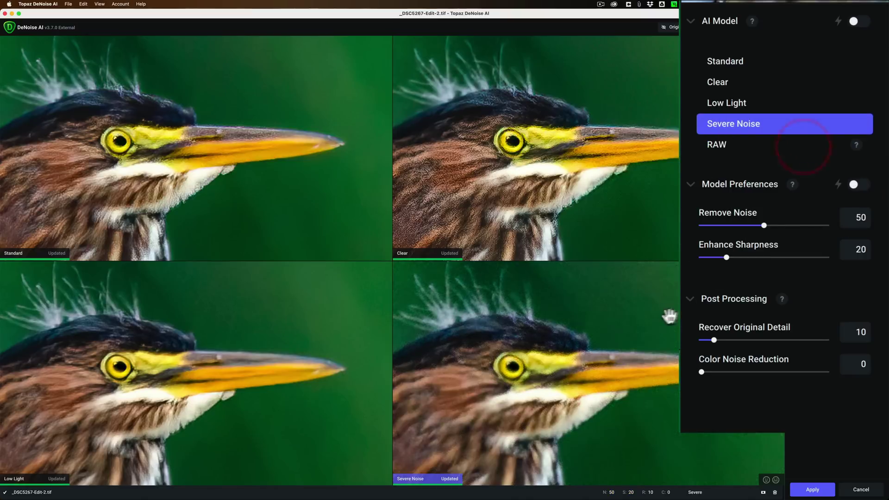
Step: Auto-detect Severe Noise settings (Remove Noise 26, Sharpness 43), then pick the Low Light result
left_click(860, 185)
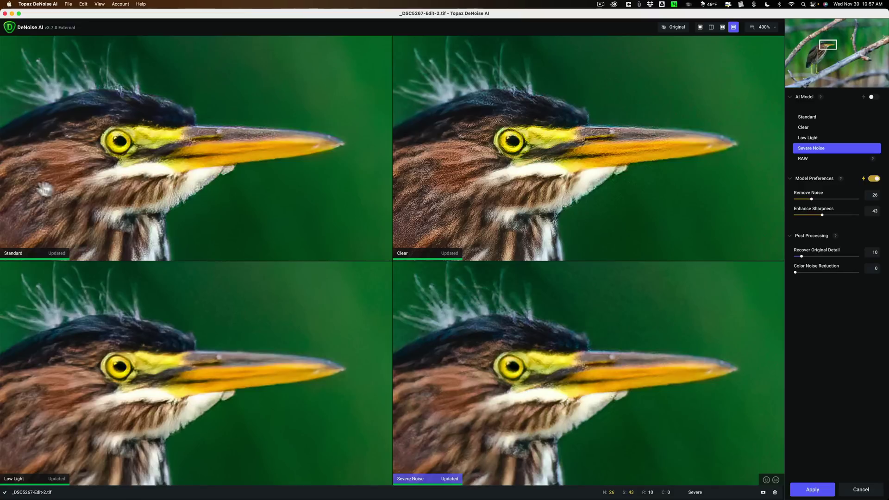
left_click(141, 382)
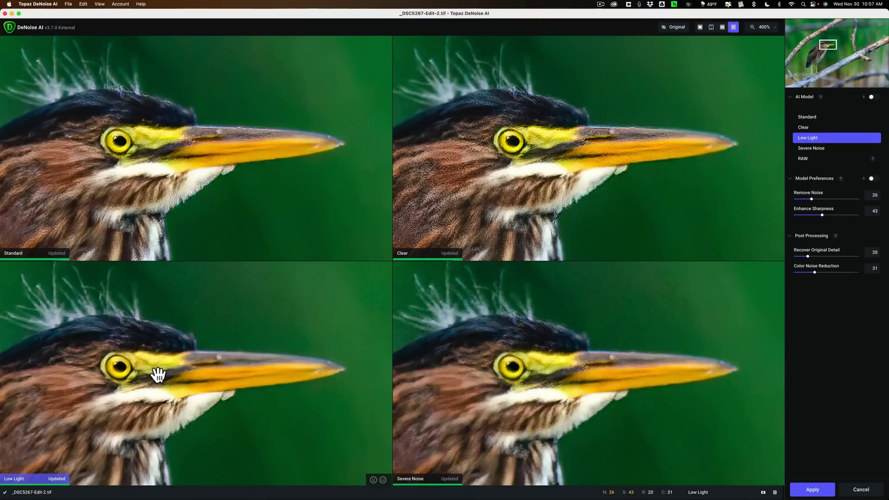
Step: View the Low Light result alone, trying Remove Noise 64 before restoring the auto-detected 26
left_click(700, 27)
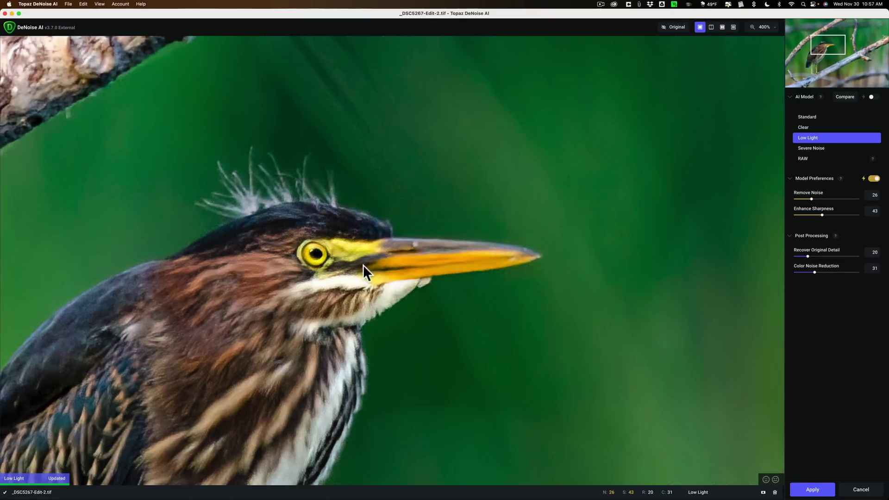
left_click_drag(403, 233, 441, 175)
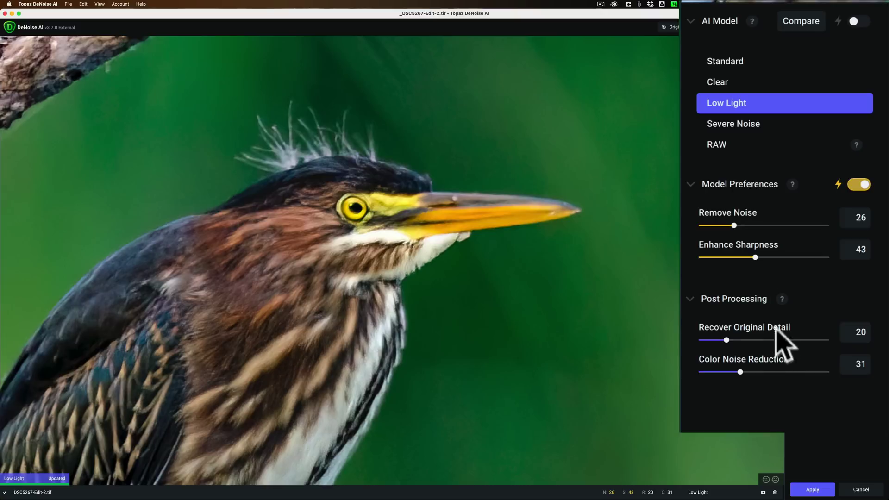
left_click(779, 224)
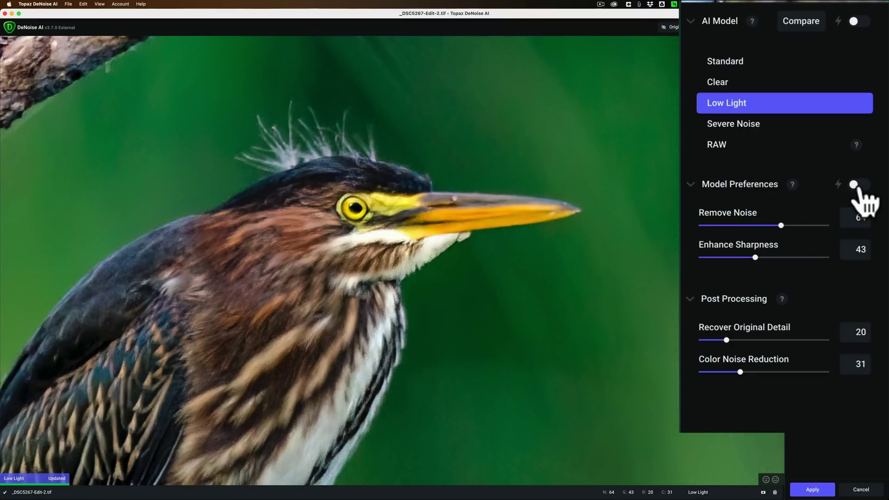
left_click(857, 185)
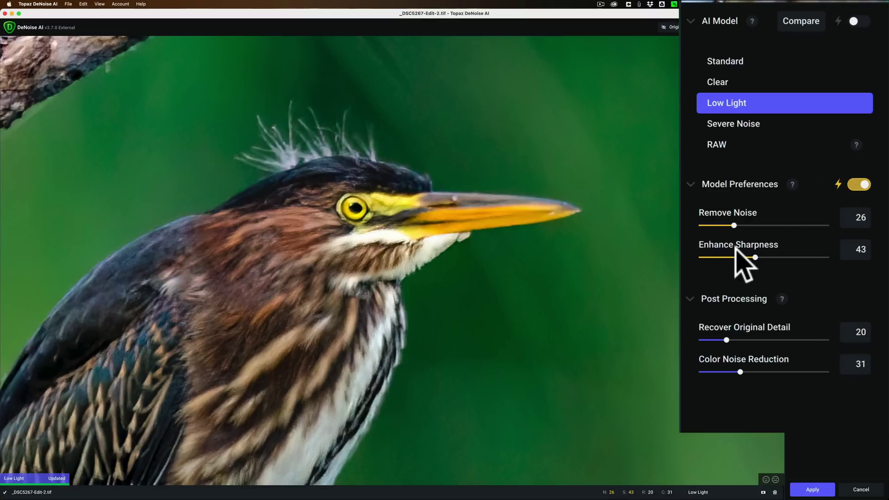
Step: Set Enhance Sharpness to 100, Recover Original Detail to 22 and Color Noise Reduction to 0
left_click(800, 257)
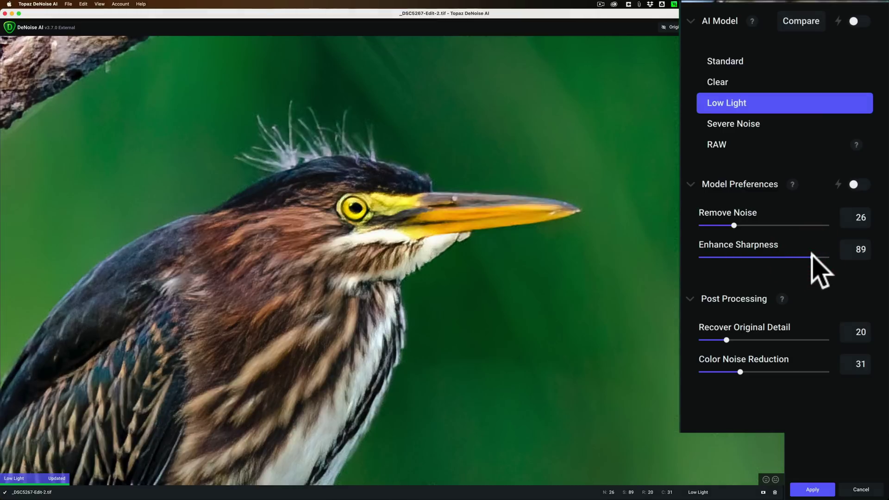
left_click_drag(811, 257, 849, 254)
left_click(791, 340)
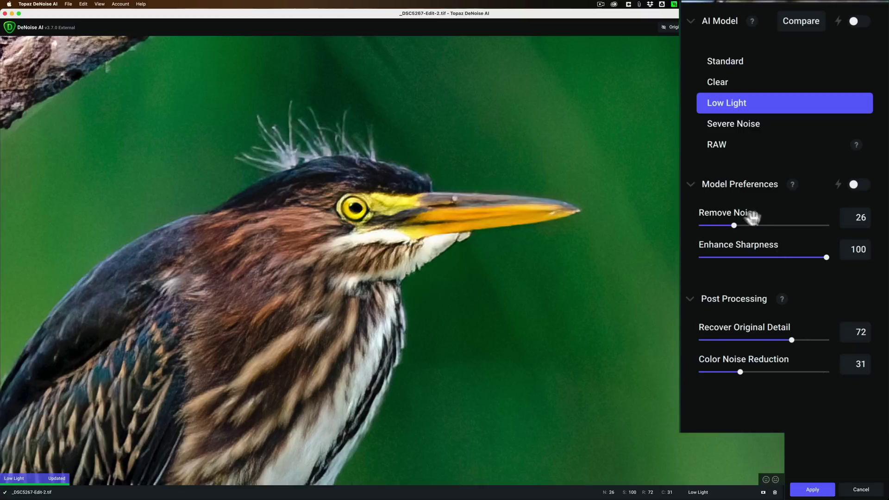
left_click_drag(790, 339, 723, 339)
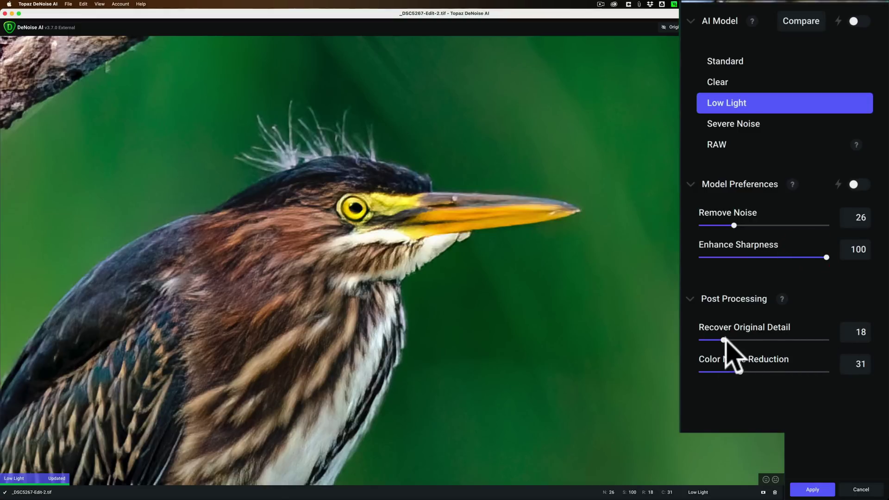
left_click_drag(723, 339, 793, 340)
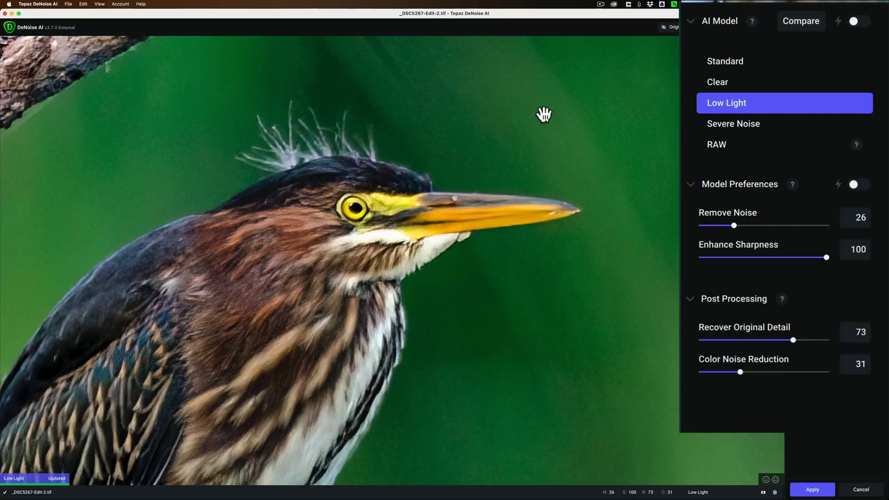
left_click_drag(793, 340, 739, 339)
double_click(740, 372)
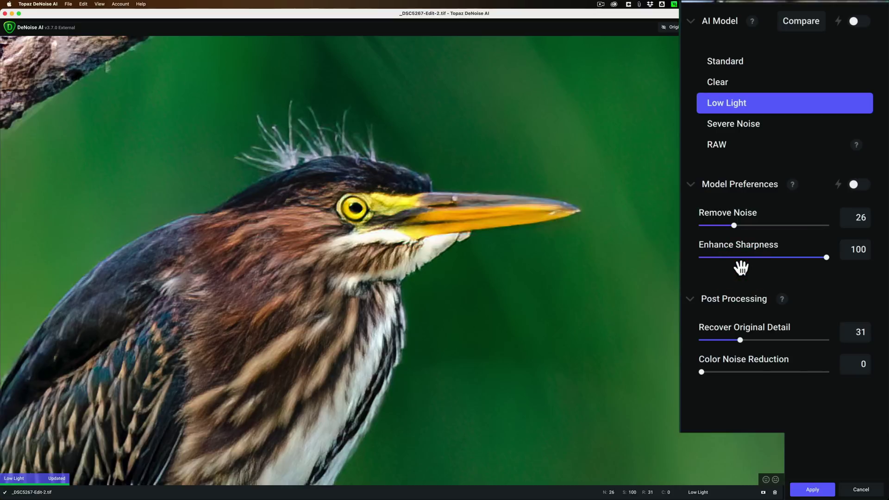
left_click_drag(742, 341, 730, 340)
Step: Process the heron with the Low Light denoise settings and rename the result Denoise.tif
left_click(813, 490)
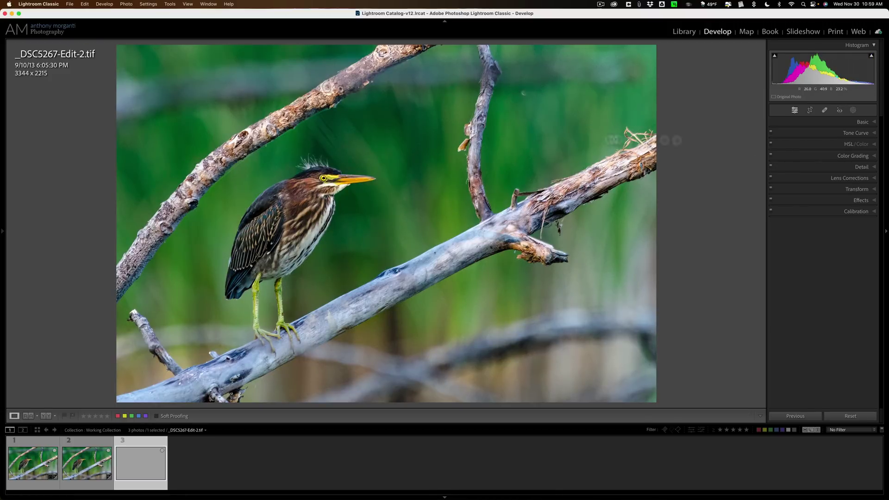
left_click(687, 30)
left_click(845, 173)
left_click_drag(845, 173, 861, 174)
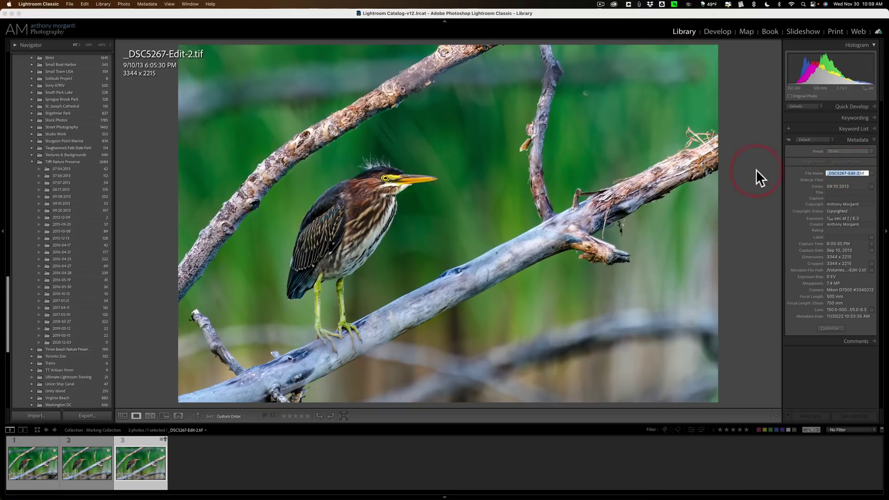
type("Senoi")
key("BackSpace")
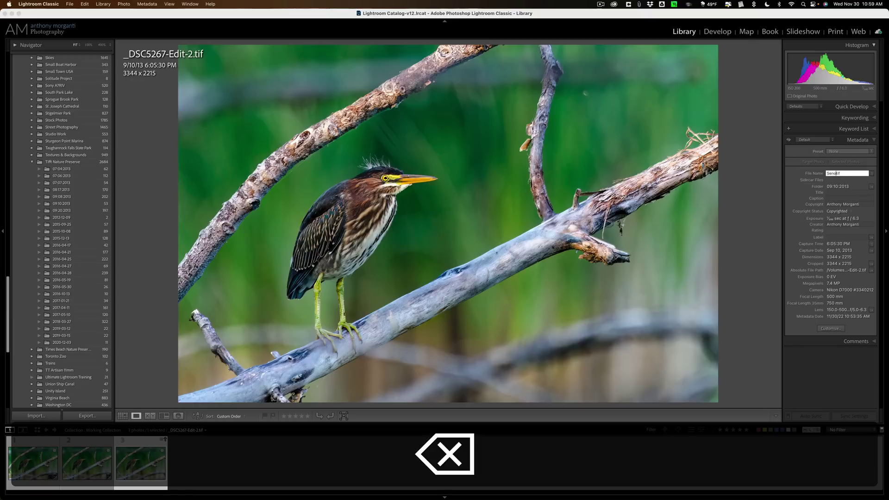
type("Denois")
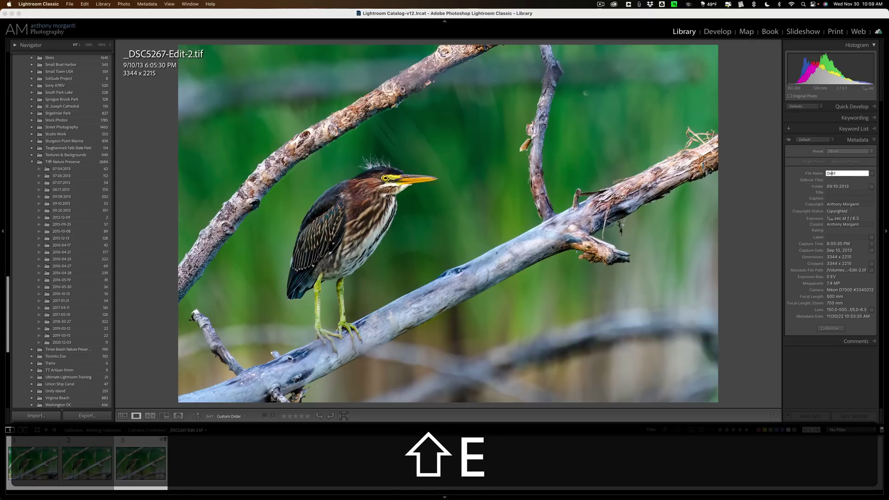
type("e")
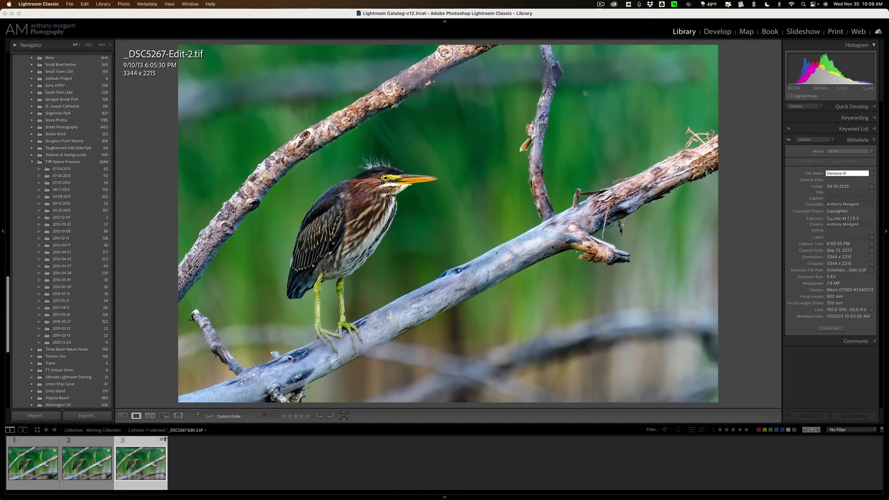
key("Return")
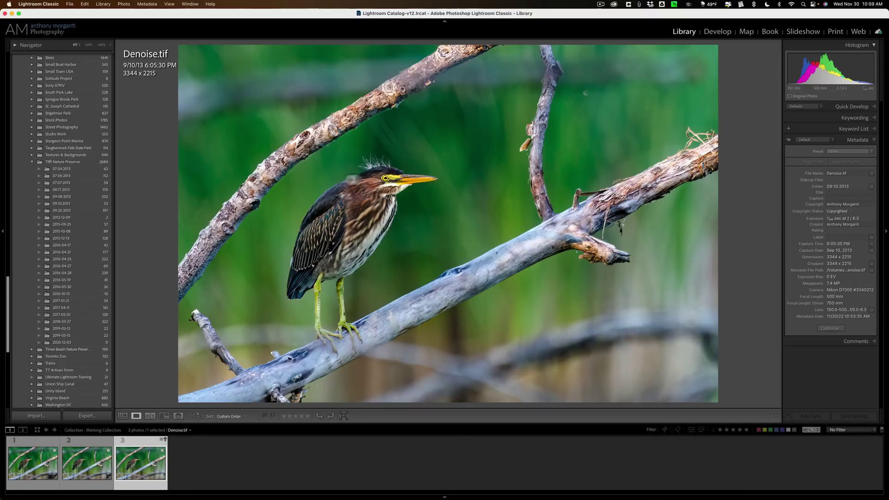
left_click(385, 179)
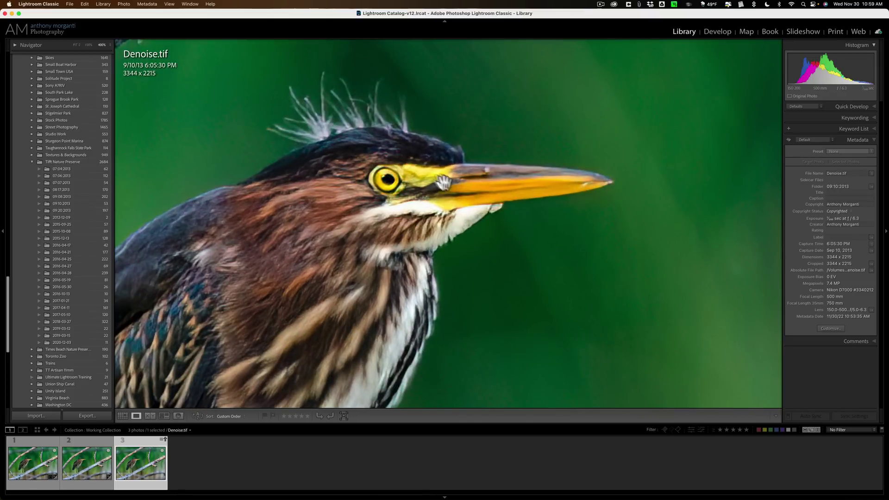
left_click(89, 458)
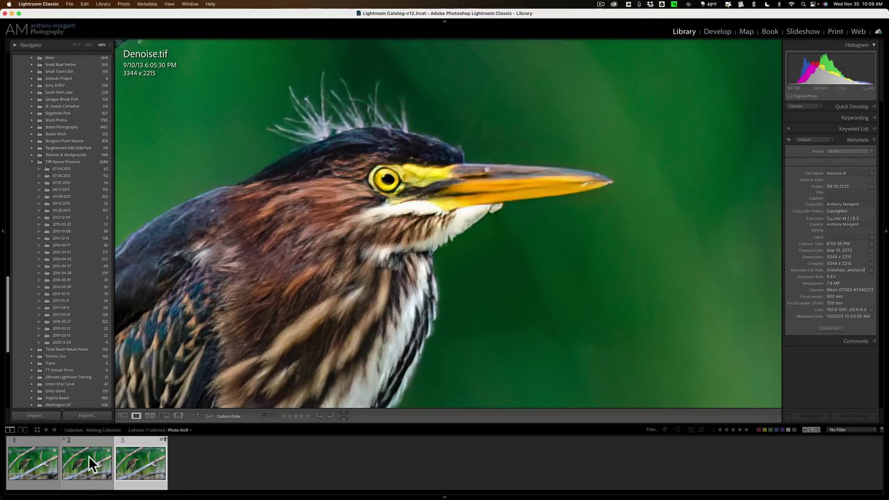
left_click(88, 456)
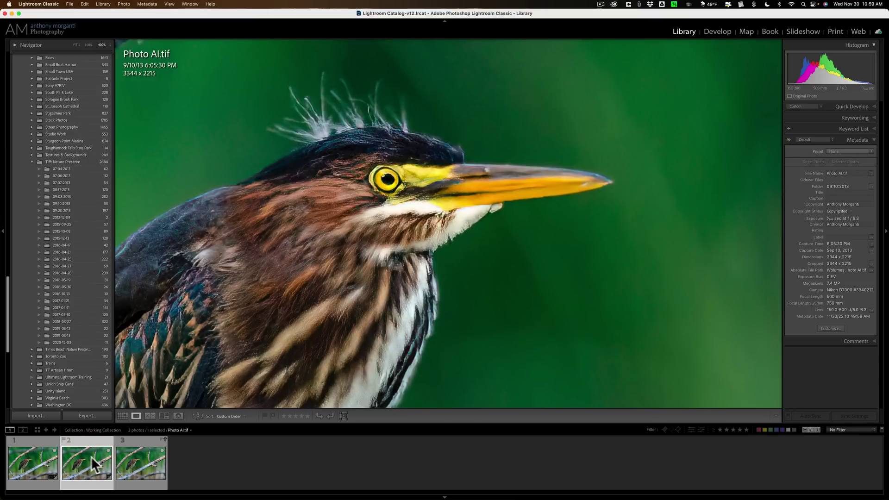
left_click(136, 460)
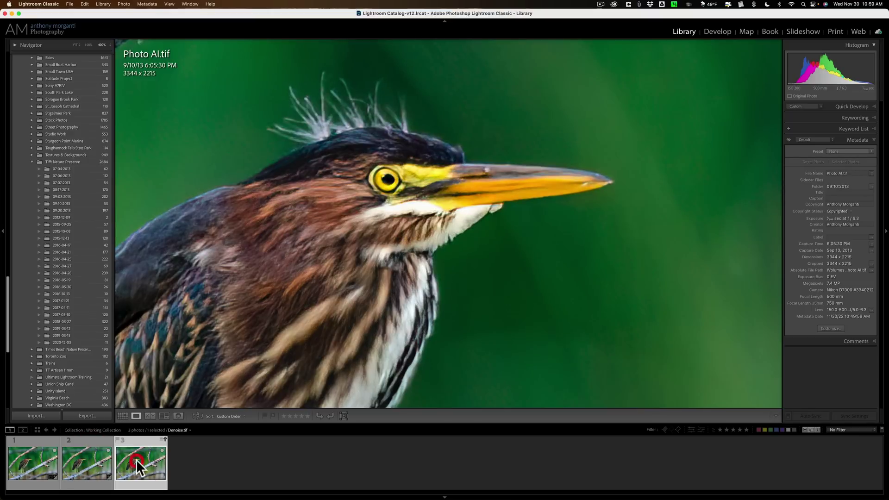
left_click(84, 464)
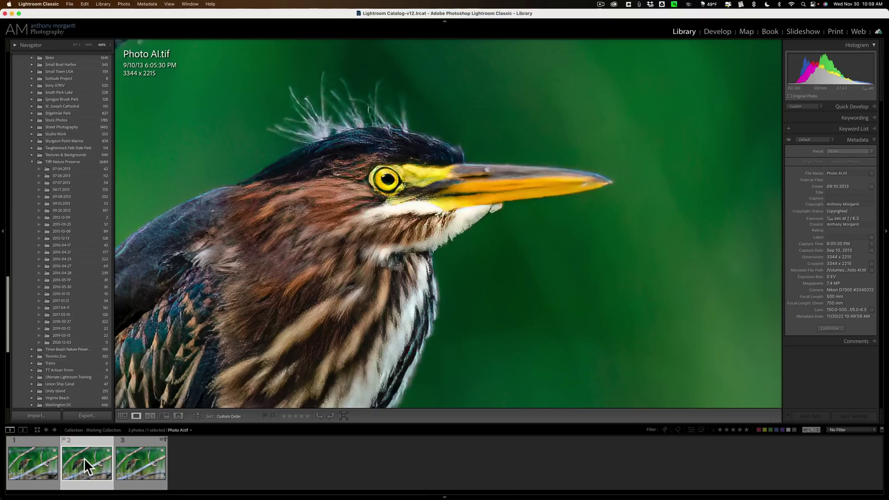
left_click(141, 459)
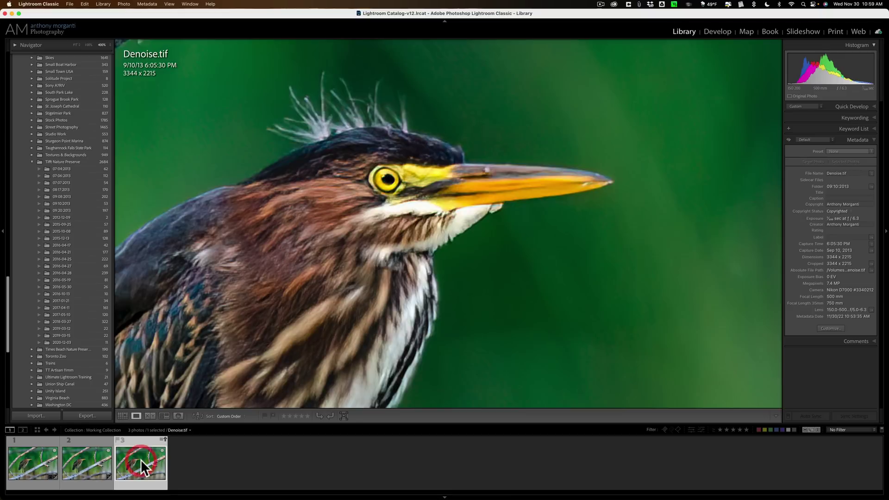
left_click(83, 457)
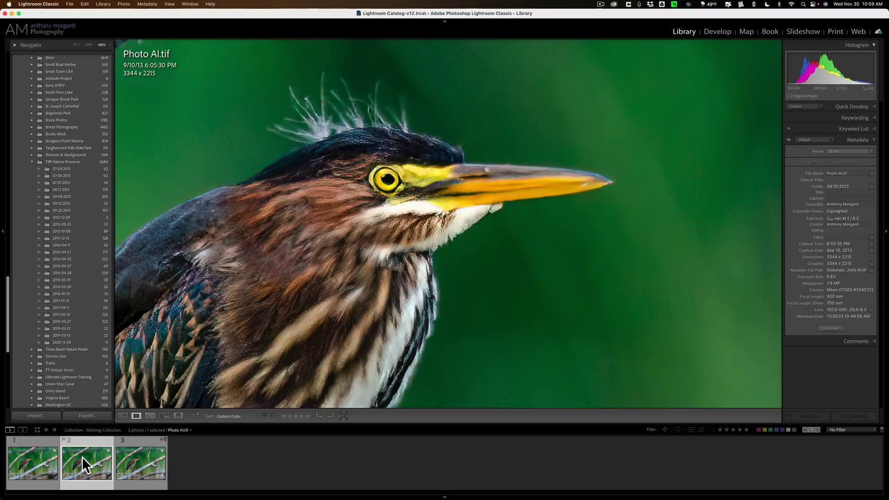
left_click(38, 456)
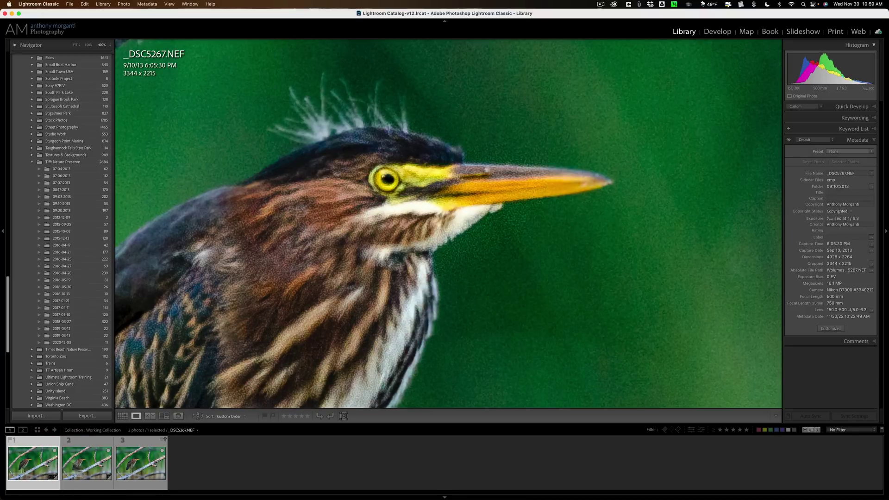
left_click(84, 461)
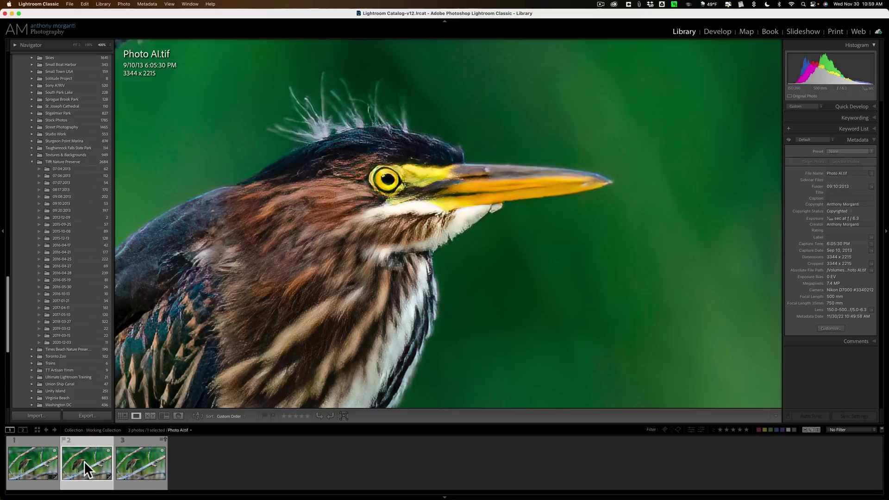
left_click(151, 463)
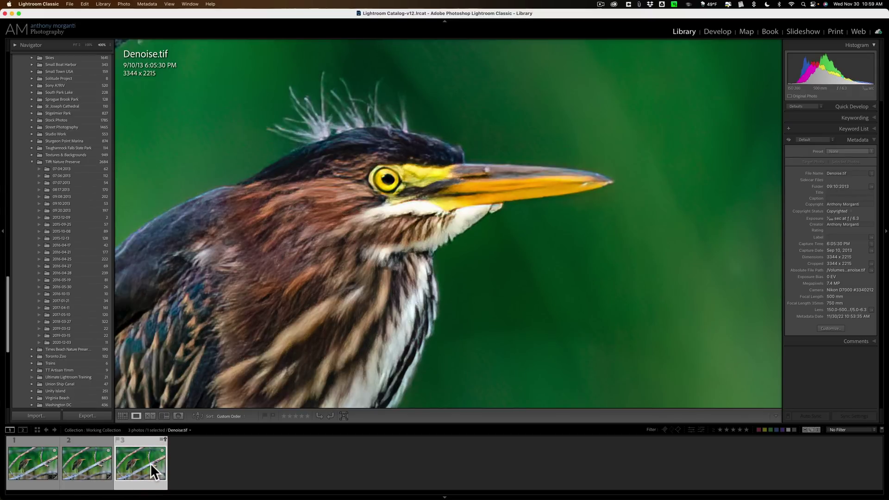
left_click(99, 457)
left_click(23, 451)
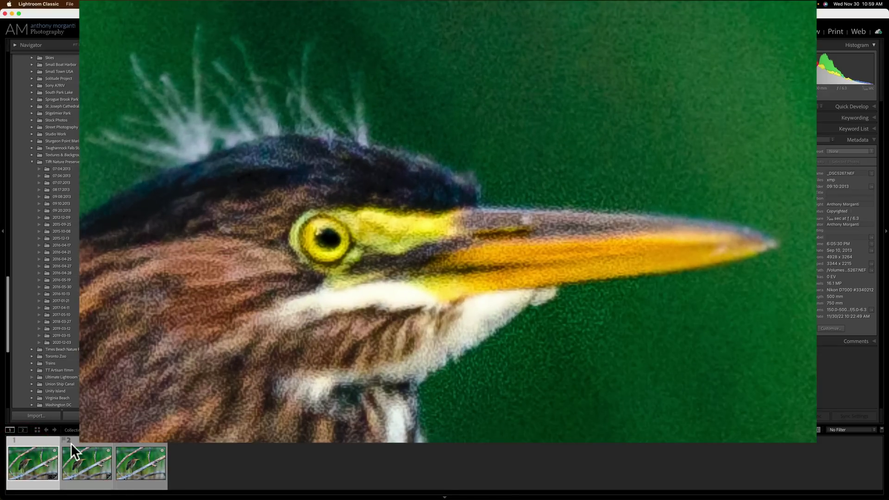
left_click(88, 457)
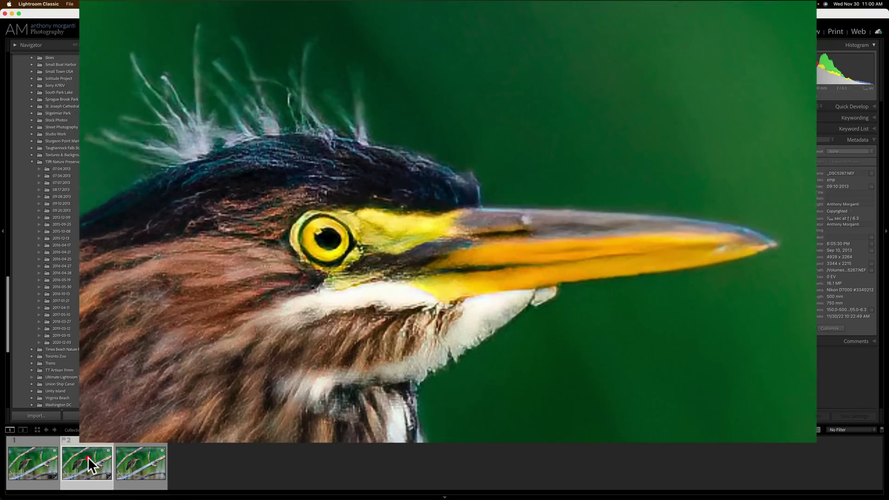
left_click(144, 466)
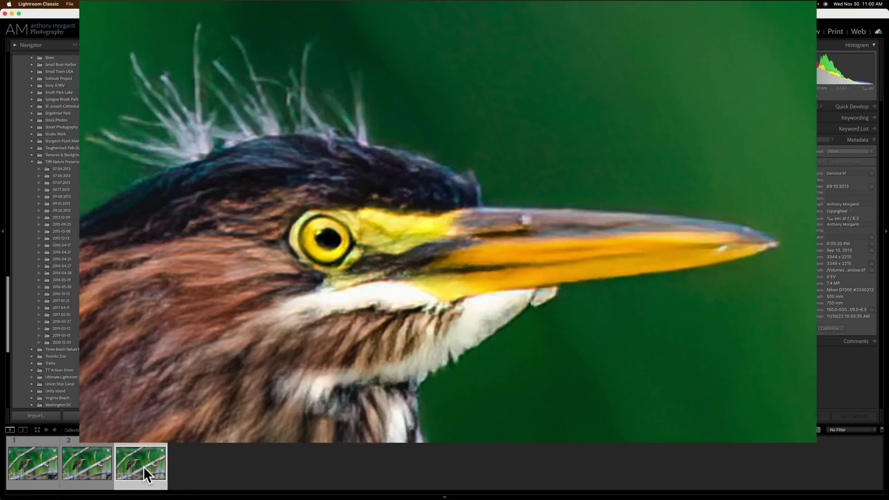
left_click(87, 459)
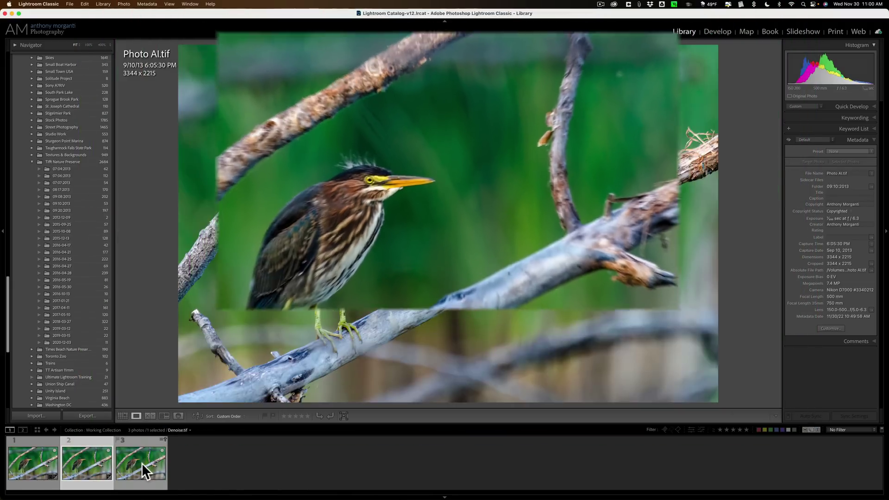
left_click(142, 463)
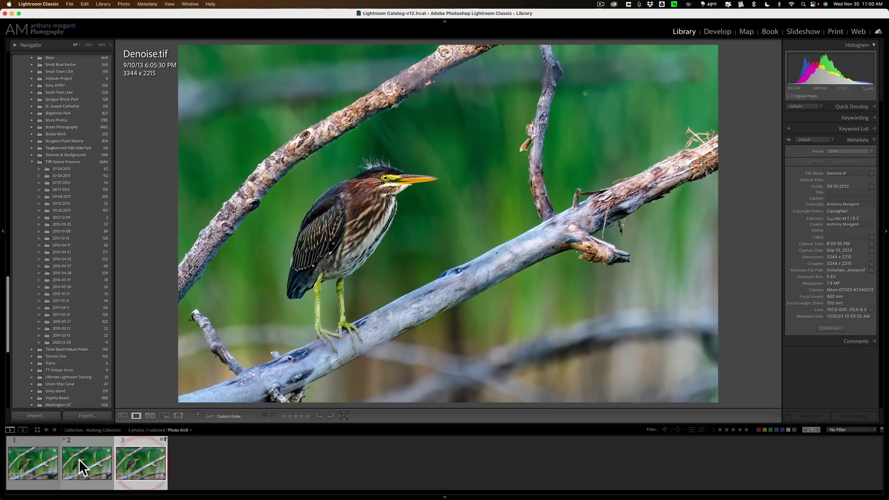
left_click(80, 460)
left_click(133, 463)
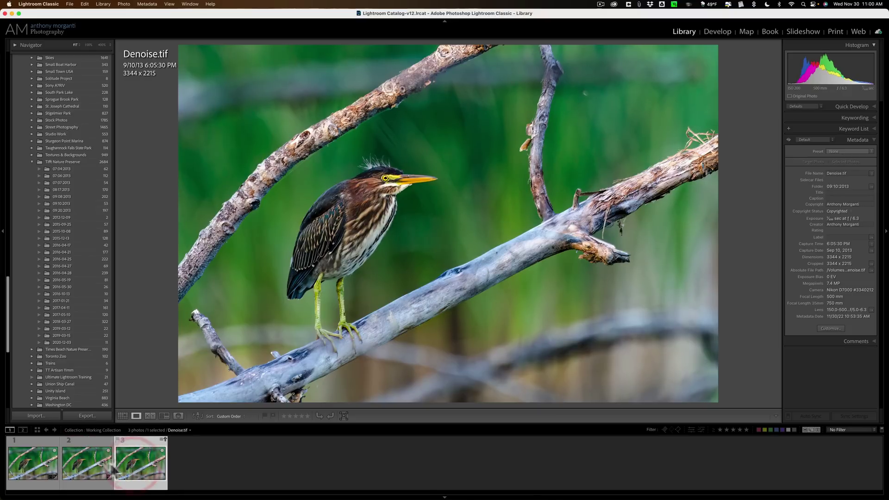
left_click(82, 459)
left_click(137, 459)
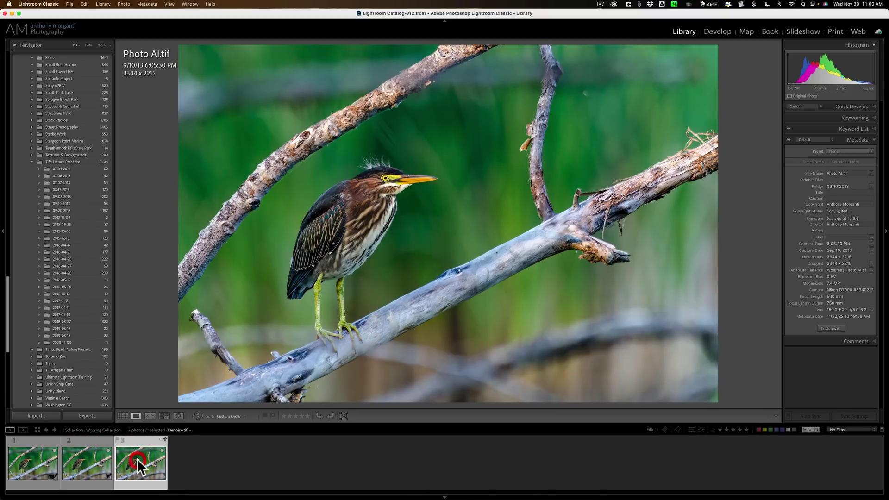
left_click(87, 458)
left_click(143, 460)
left_click(139, 465)
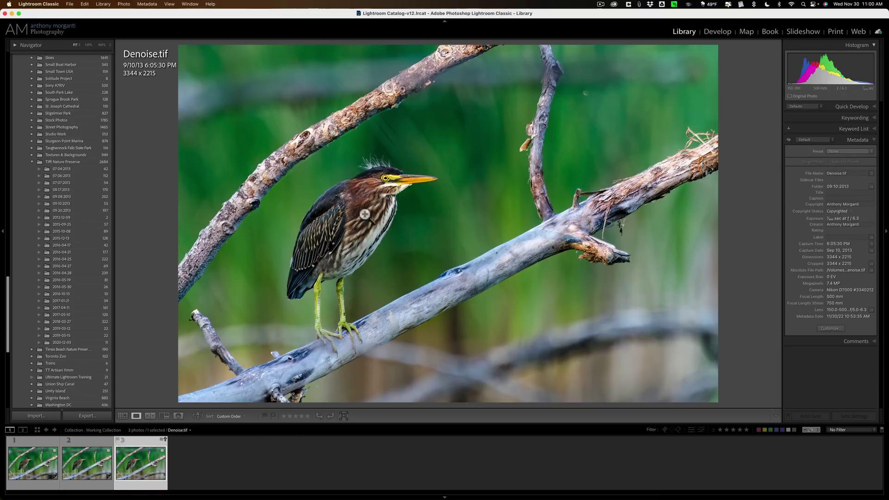
left_click(384, 178)
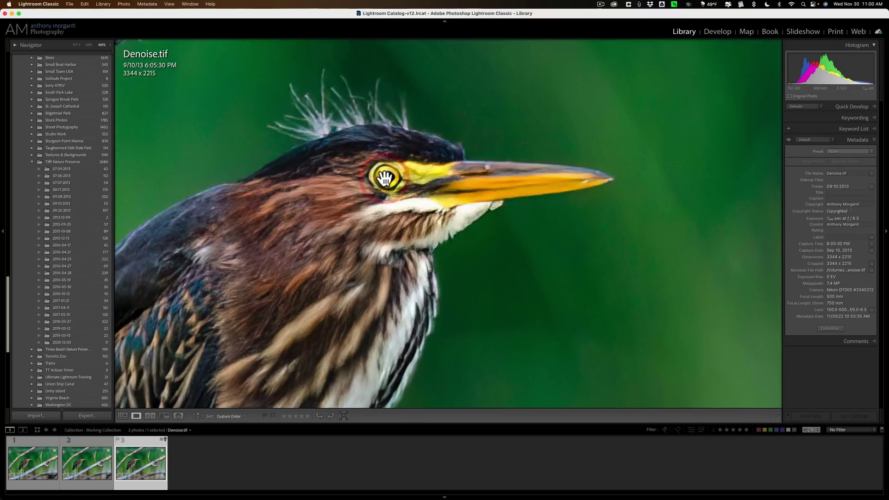
left_click(385, 178)
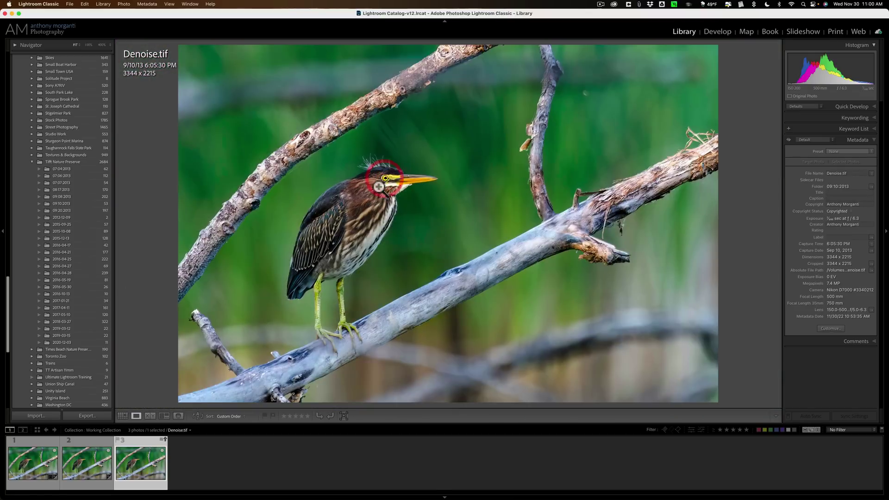
Step: In Develop's Detail panel, zoom on the heron's eye and raise Sharpening Amount to 46
left_click(724, 30)
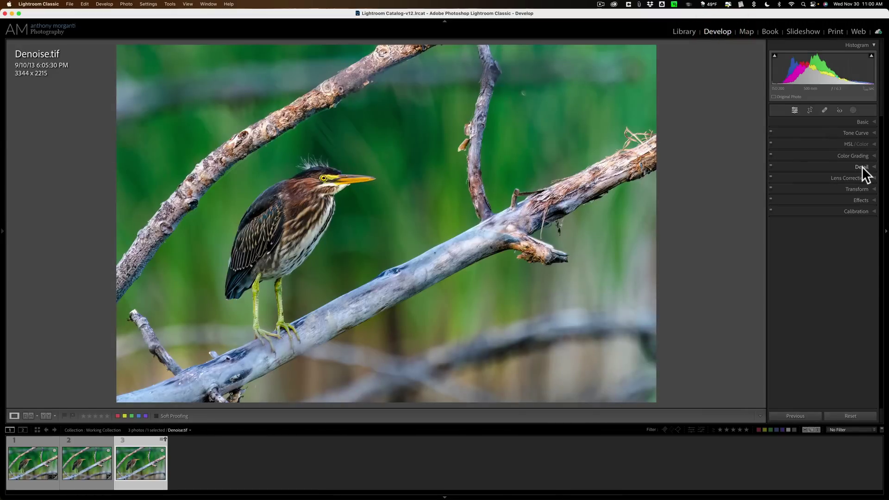
left_click(862, 165)
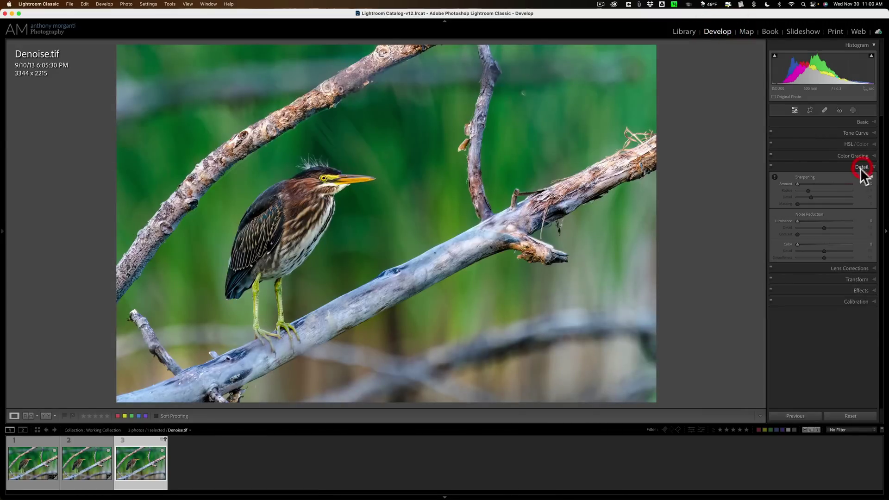
left_click(330, 177)
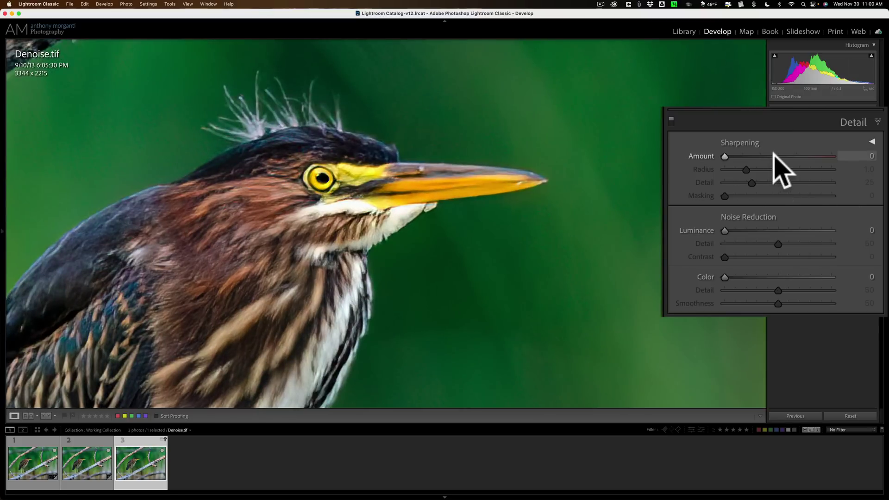
left_click_drag(773, 155, 758, 155)
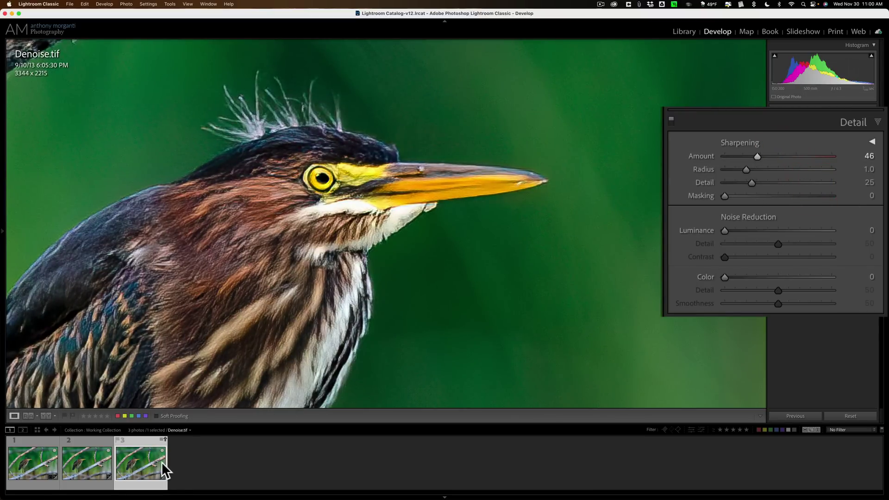
Step: Compare the sharpened Denoise.tif against Photo AI.tif twice, then zoom out to the whole photo
left_click(96, 465)
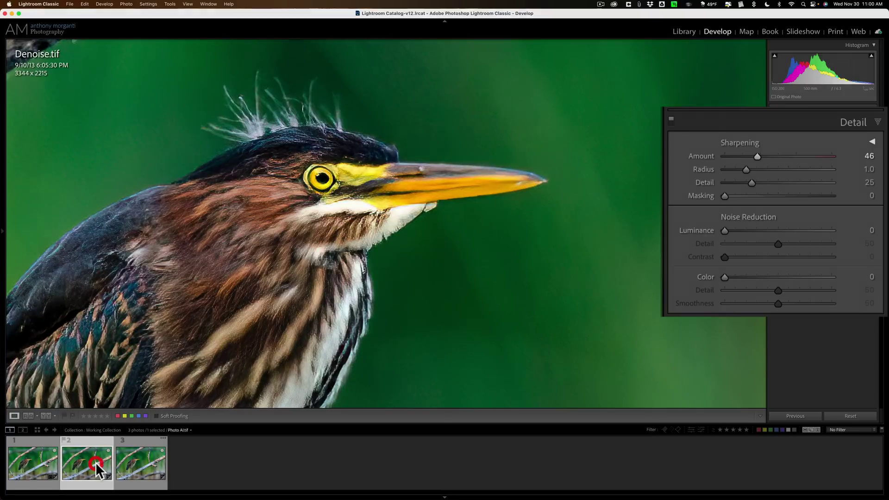
left_click(142, 462)
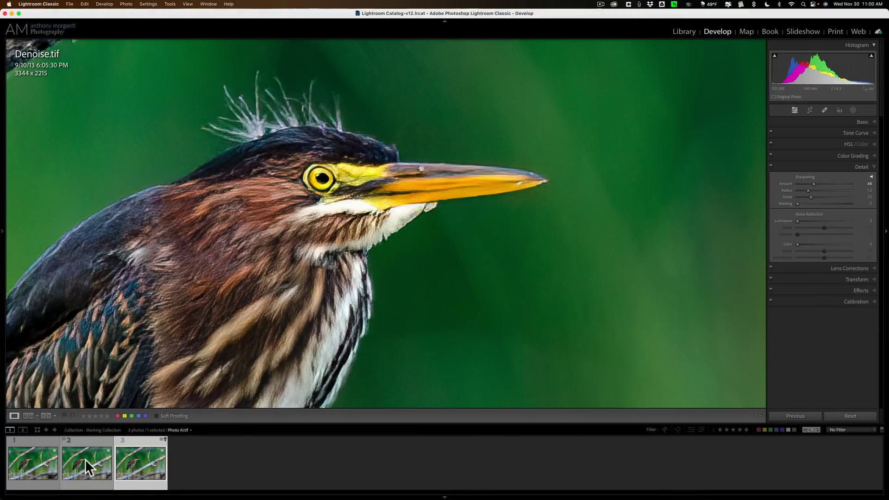
left_click(88, 467)
left_click(152, 460)
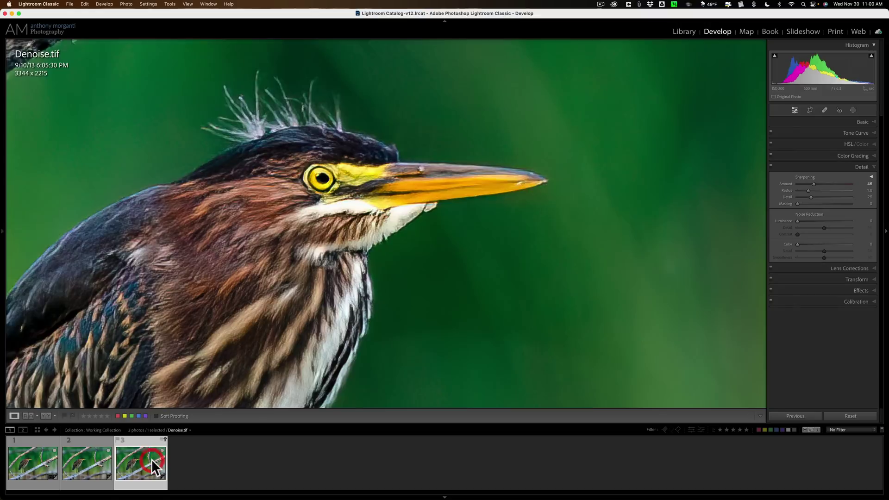
left_click(322, 181)
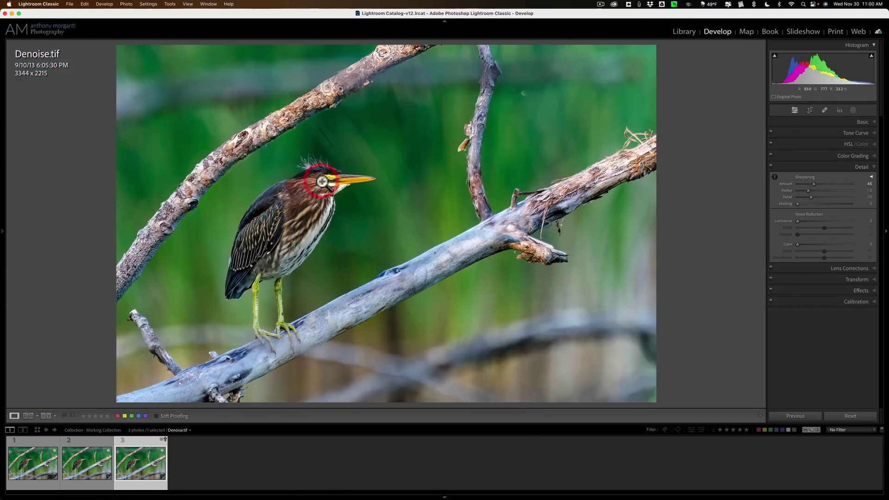
Step: Collapse the Detail panel and load the original _DSC5267.NEF from filmstrip thumbnail 1
left_click(858, 166)
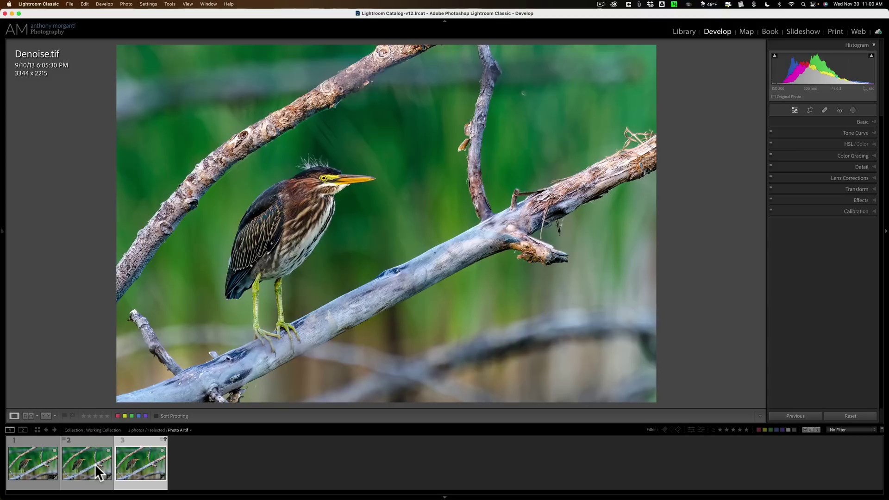
left_click(32, 465)
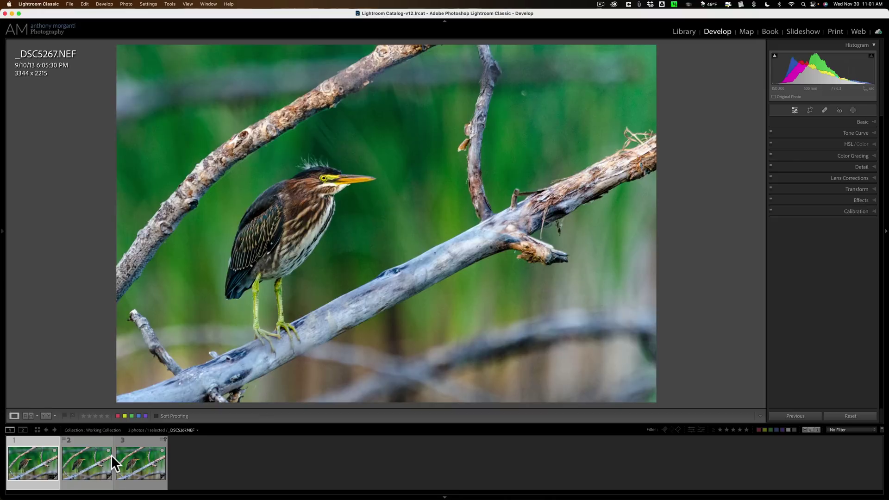